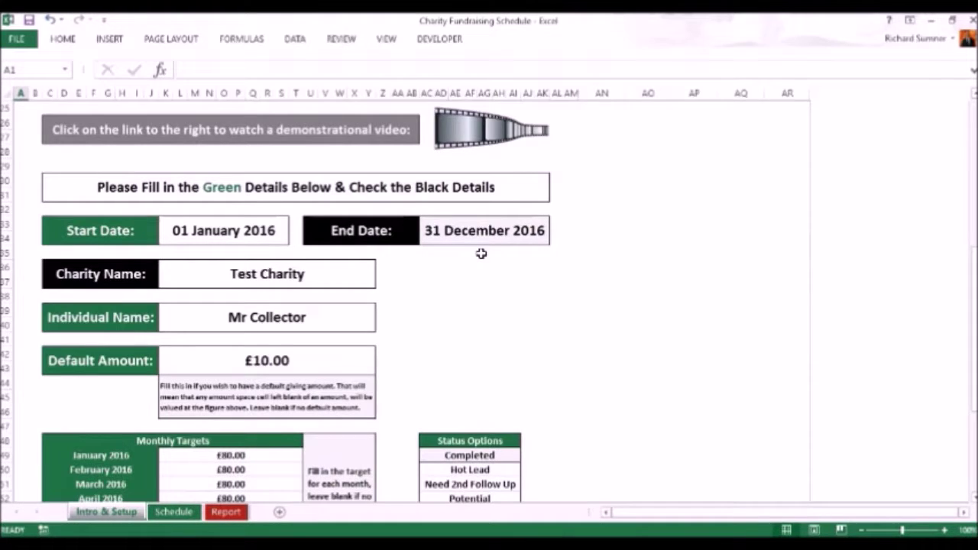
Review the instructions, setup details, monthly targets and status options on the Intro & Setup sheet.
{"action": "scroll", "coordinate": [481, 253], "scroll_direction": "down", "scroll_amount": 1}
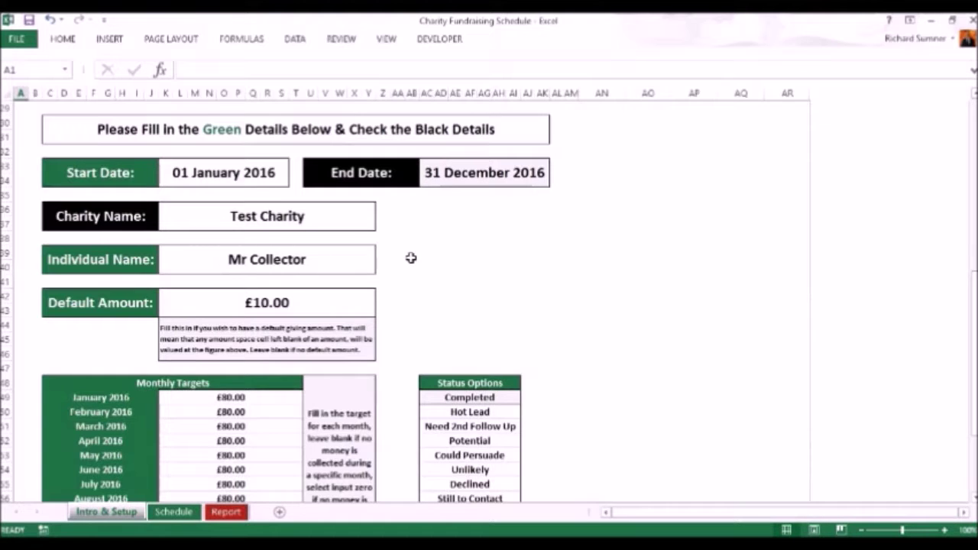
{"action": "scroll", "coordinate": [412, 258], "scroll_direction": "down", "scroll_amount": 1}
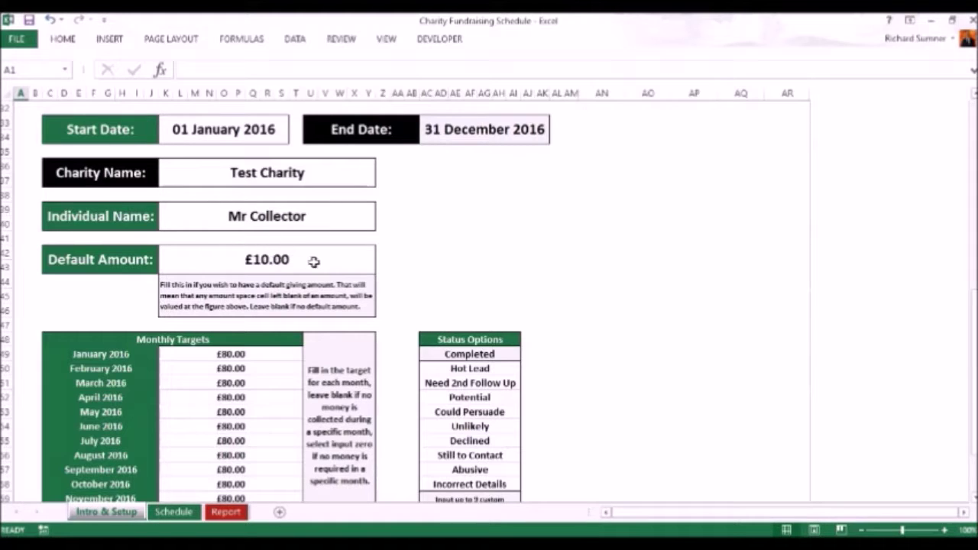
{"action": "scroll", "coordinate": [422, 254], "scroll_direction": "down", "scroll_amount": 2}
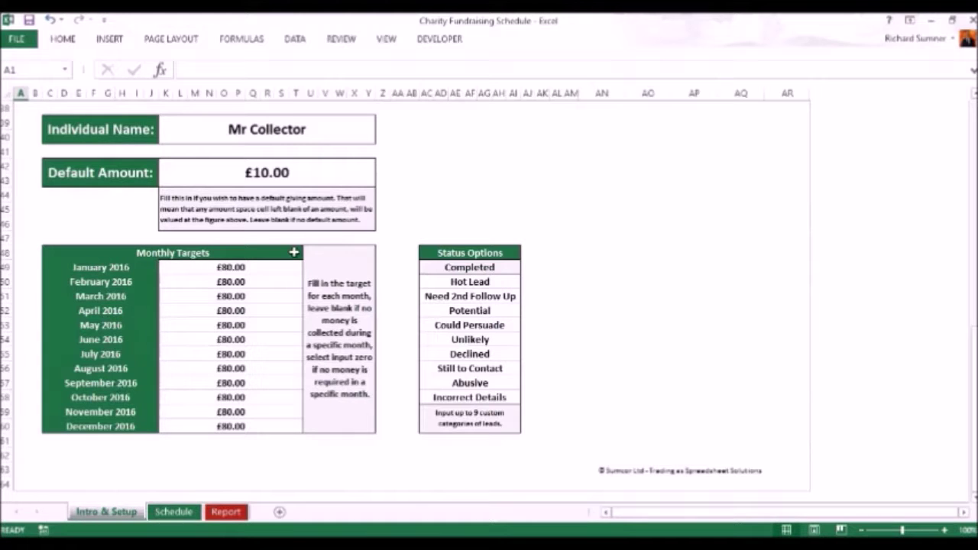
{"action": "scroll", "coordinate": [293, 251], "scroll_direction": "up", "scroll_amount": 2}
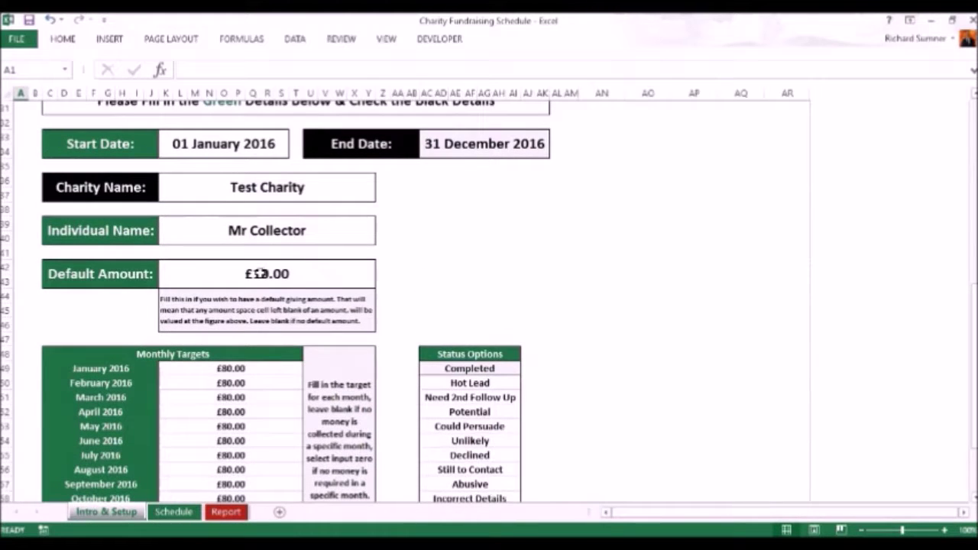
{"action": "scroll", "coordinate": [260, 274], "scroll_direction": "down", "scroll_amount": 2}
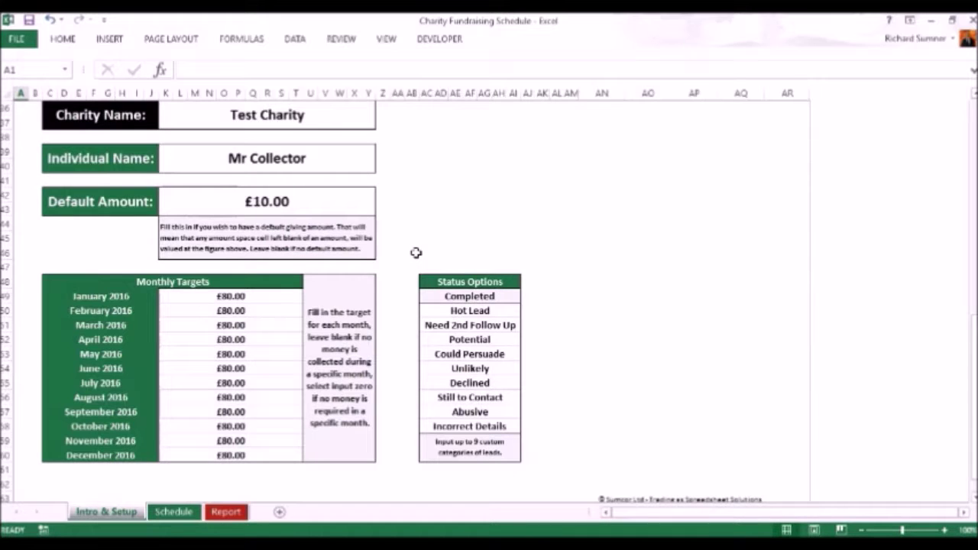
{"action": "scroll", "coordinate": [416, 252], "scroll_direction": "up", "scroll_amount": 12}
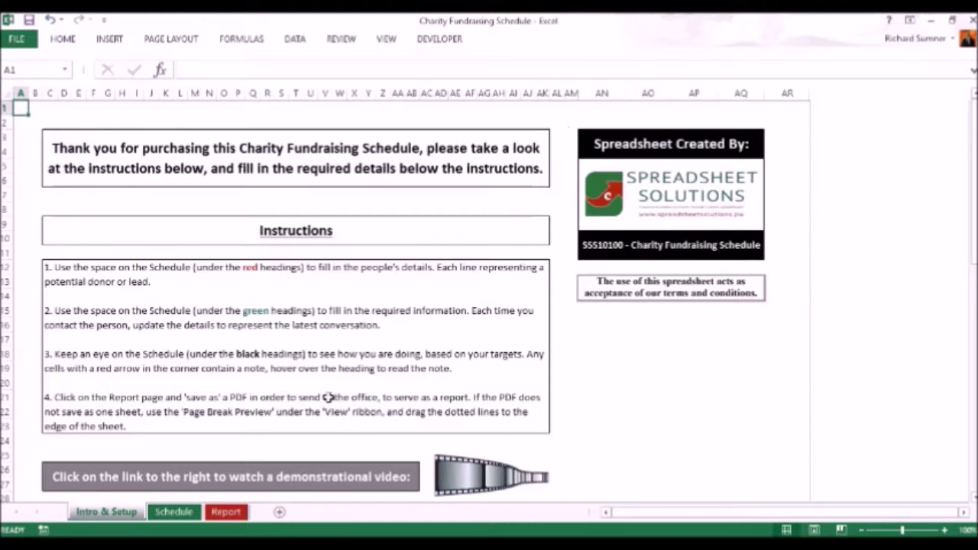
{"action": "scroll", "coordinate": [297, 370], "scroll_direction": "down", "scroll_amount": 10}
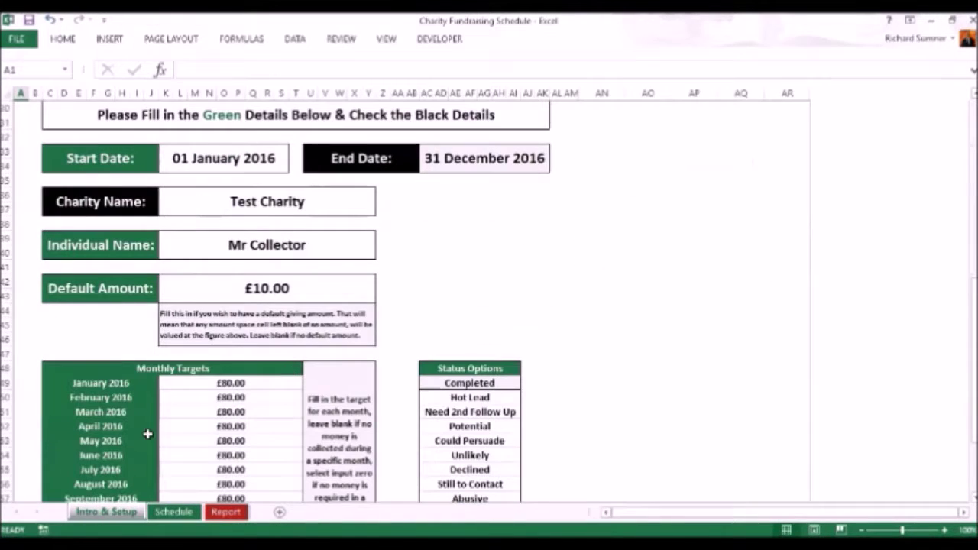
Look over the Intro & Setup sheet's hide option and the workbook protection commands, and return to the instructions.
{"action": "right_click", "coordinate": [128, 515]}
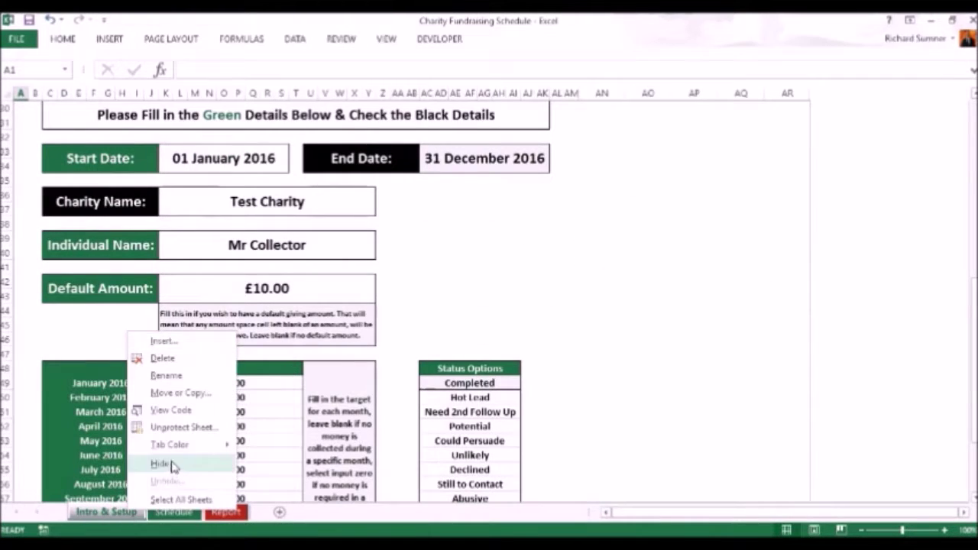
{"action": "left_click", "coordinate": [107, 513]}
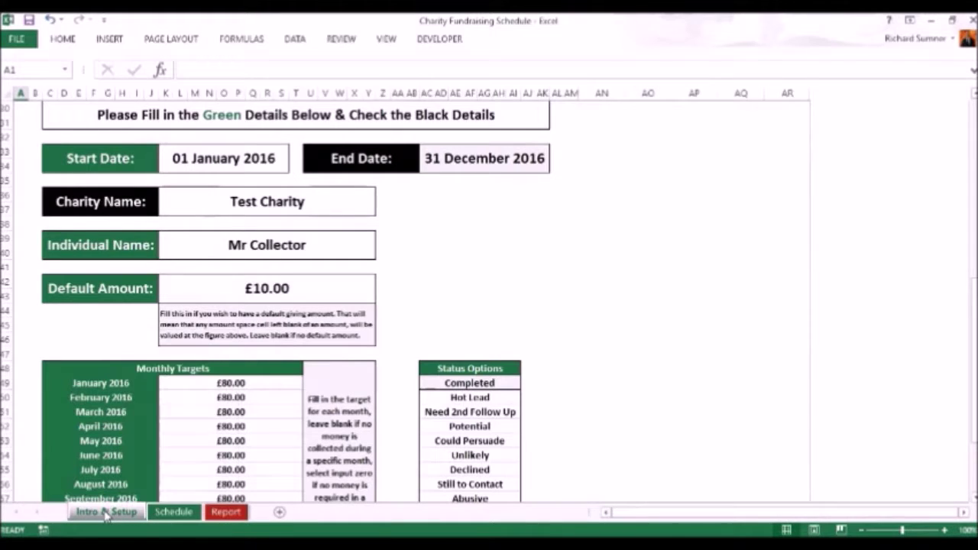
{"action": "left_click", "coordinate": [341, 39]}
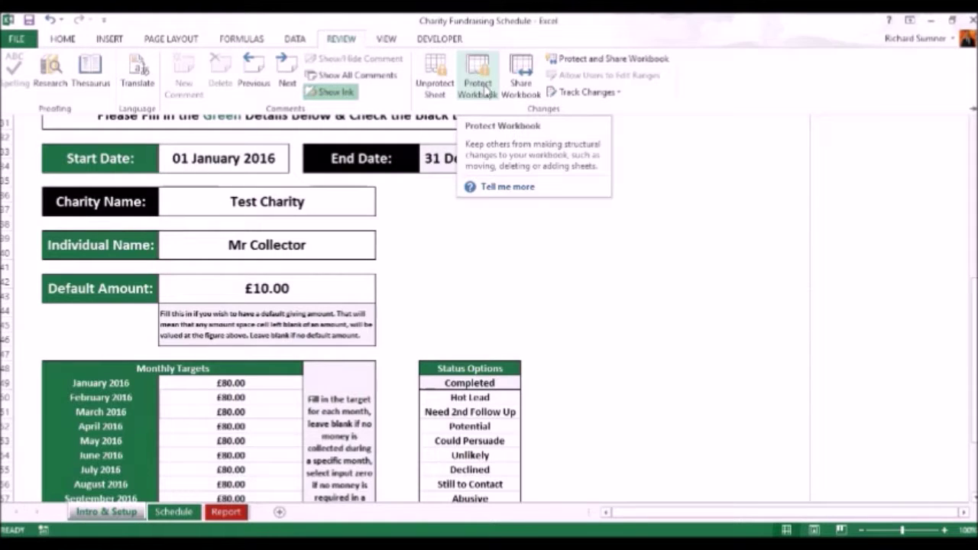
{"action": "left_click", "coordinate": [552, 264]}
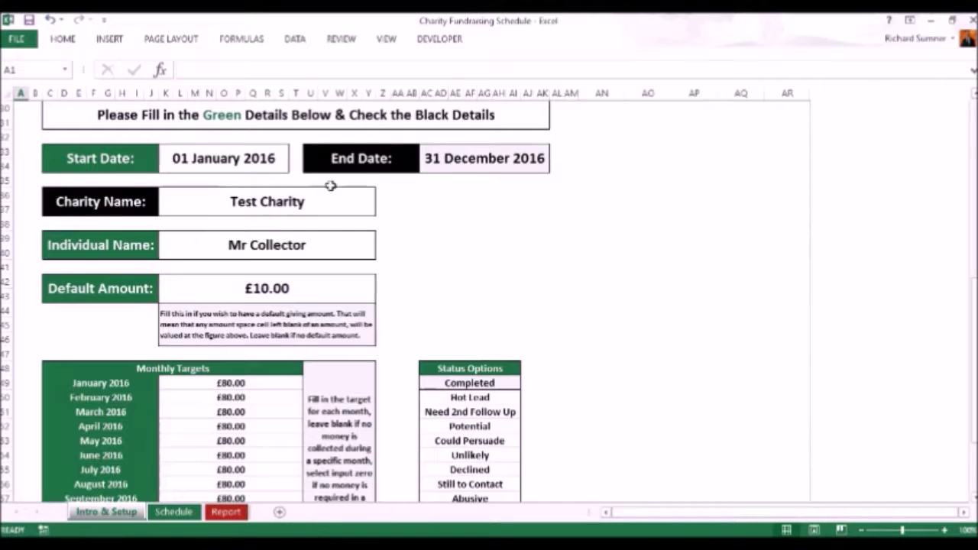
{"action": "scroll", "coordinate": [298, 190], "scroll_direction": "up", "scroll_amount": 5}
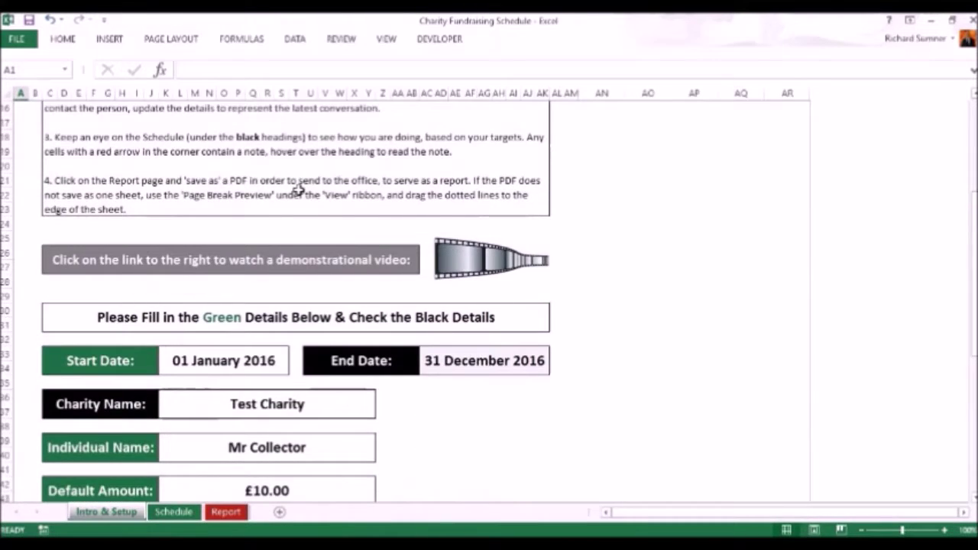
{"action": "scroll", "coordinate": [298, 189], "scroll_direction": "up", "scroll_amount": 5}
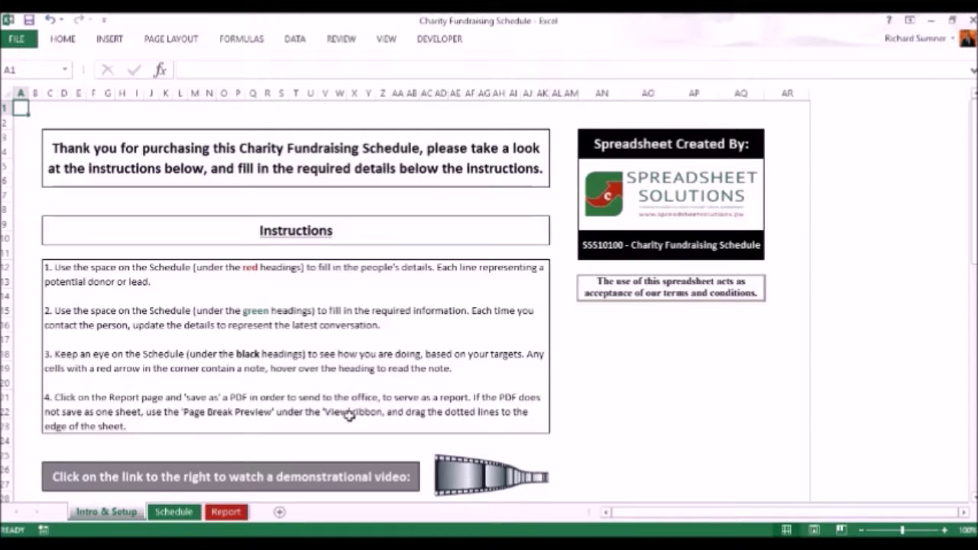
Open the Schedule sheet and view the category choices available for the red colour code.
{"action": "left_click", "coordinate": [176, 513]}
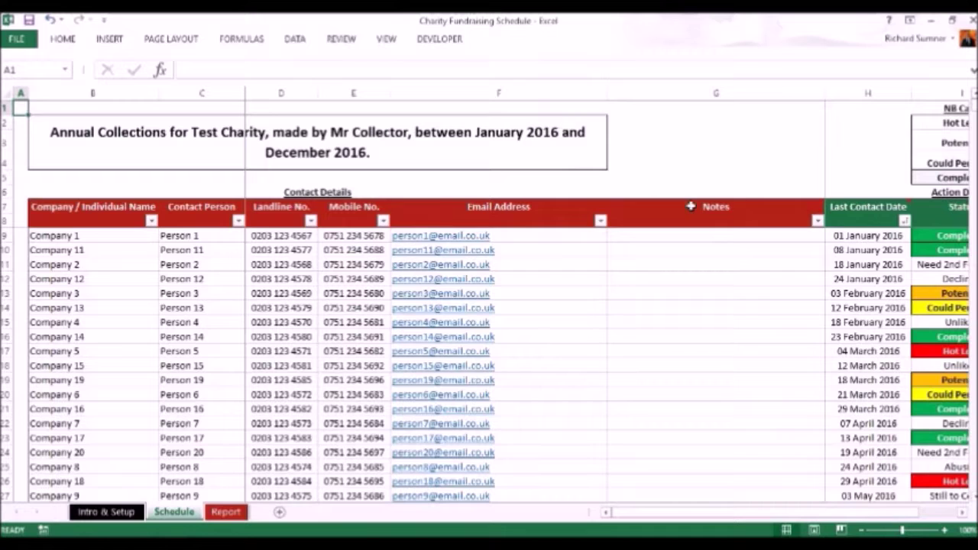
{"action": "left_click_drag", "start_coordinate": [667, 516], "coordinate": [711, 516]}
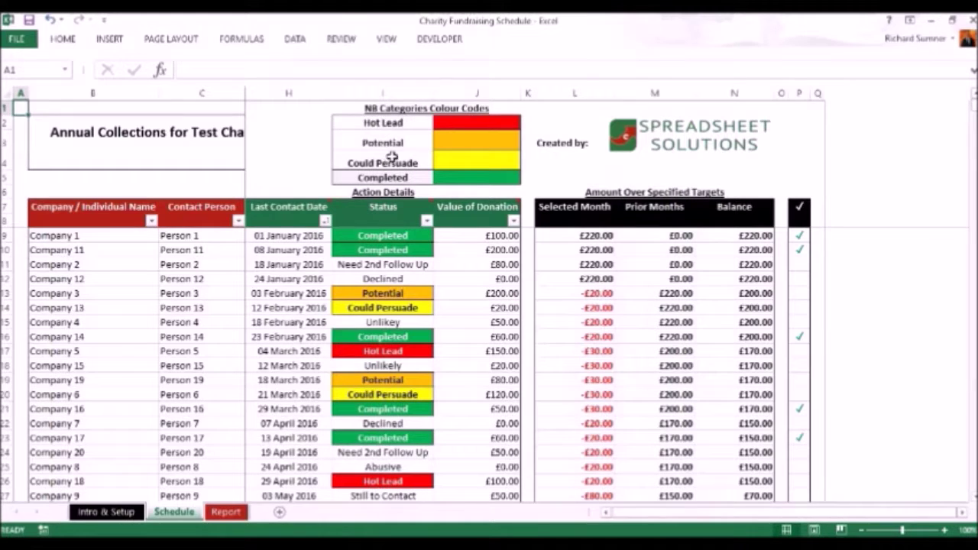
{"action": "left_click", "coordinate": [403, 130]}
{"action": "left_click", "coordinate": [439, 124]}
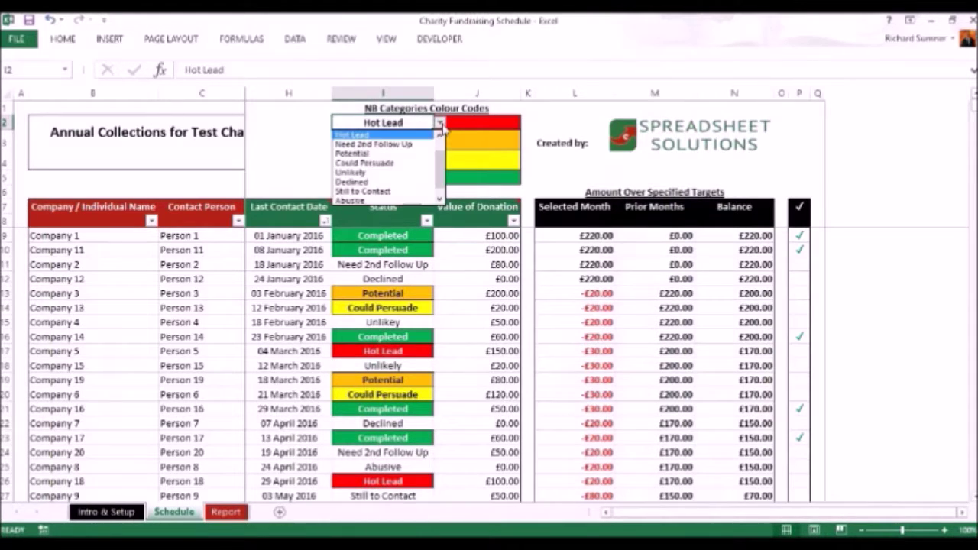
{"action": "left_click", "coordinate": [440, 125]}
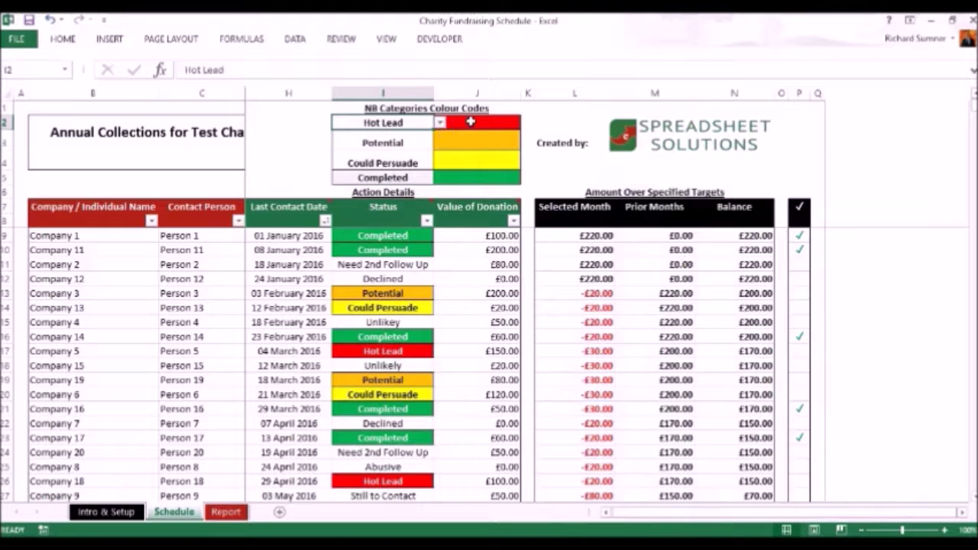
{"action": "left_click", "coordinate": [298, 154]}
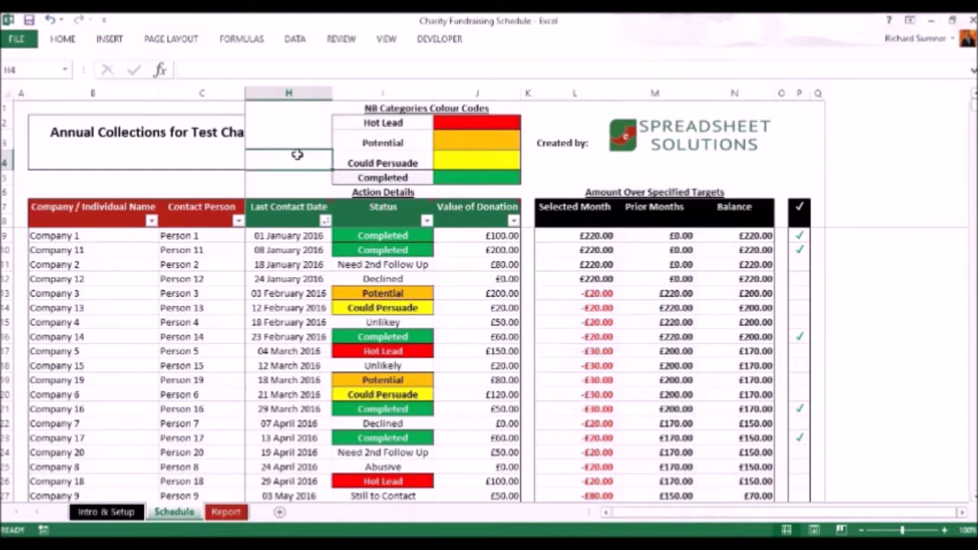
Set the orange colour code's category to Unlikely.
{"action": "left_click", "coordinate": [406, 145]}
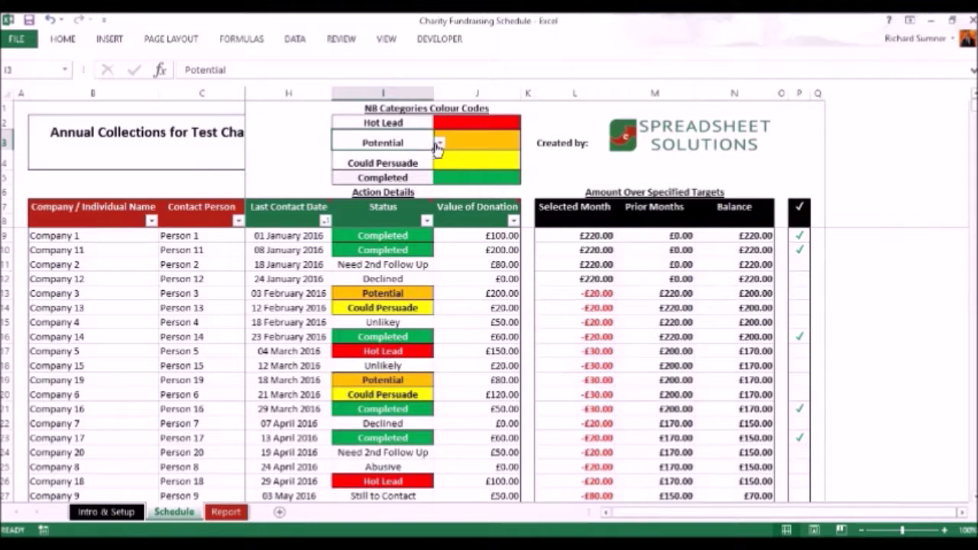
{"action": "left_click", "coordinate": [439, 145]}
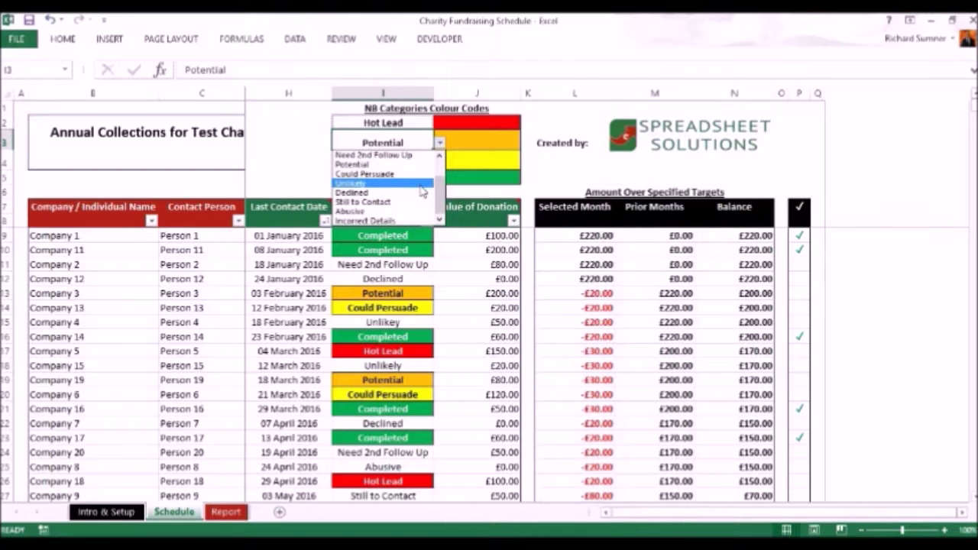
{"action": "left_click", "coordinate": [420, 186]}
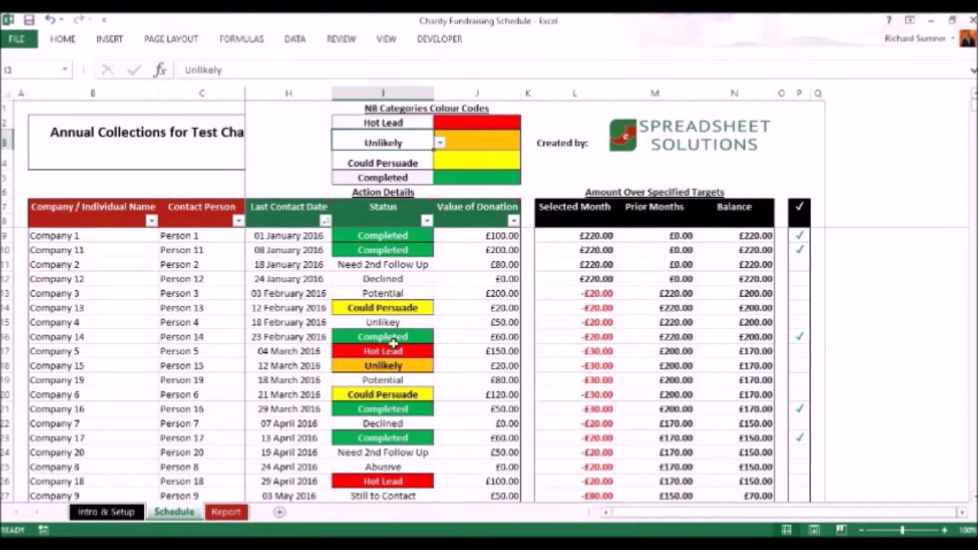
Set the orange colour code's category back to Potential and return to the start of the schedule.
{"action": "left_click", "coordinate": [439, 144]}
{"action": "left_click", "coordinate": [359, 164]}
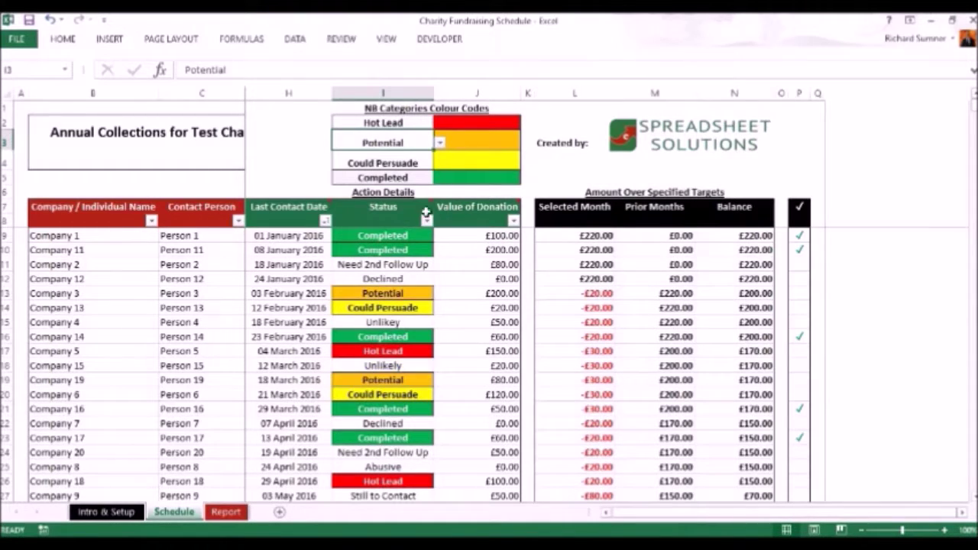
{"action": "left_click", "coordinate": [317, 109]}
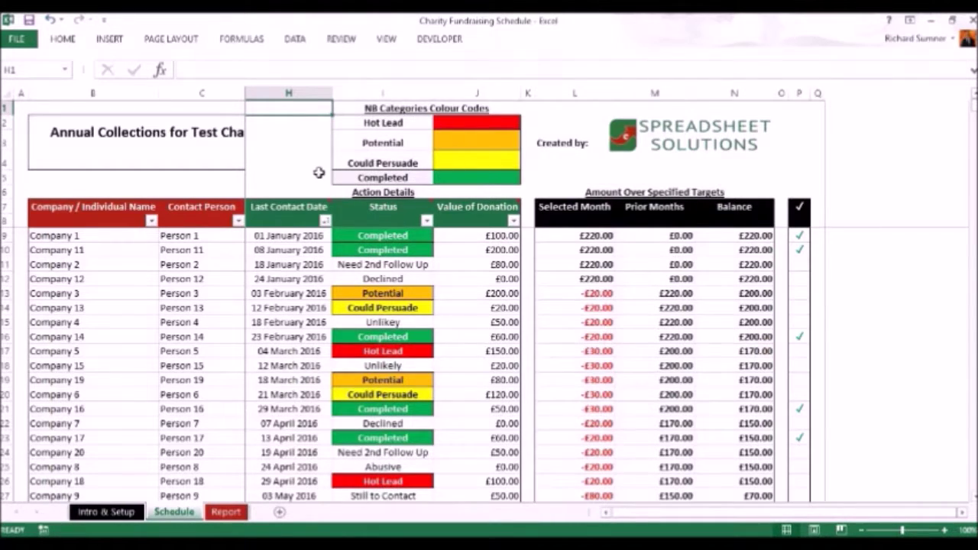
{"action": "left_click", "coordinate": [318, 173]}
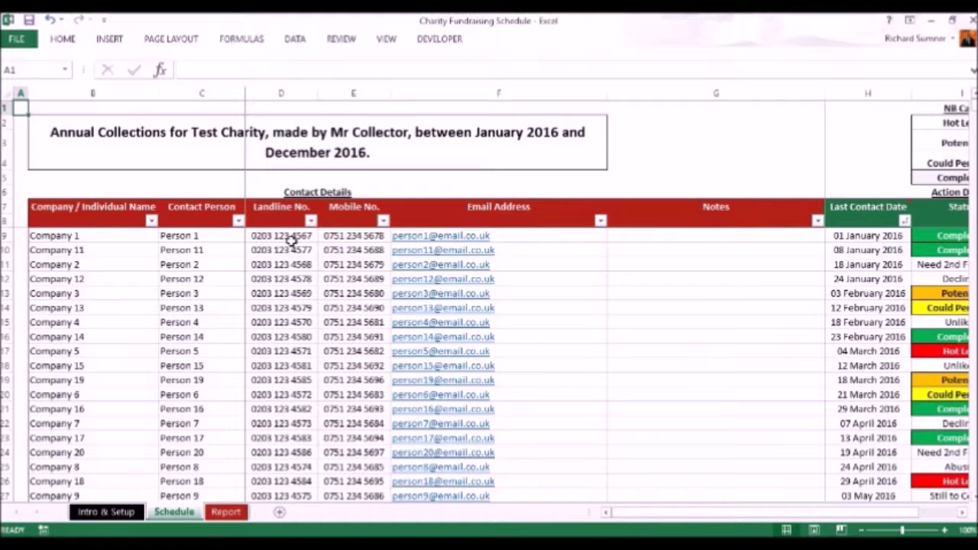
Go along the Company 1 row from its Notes cell to its Selected Month amount.
{"action": "left_click", "coordinate": [641, 232]}
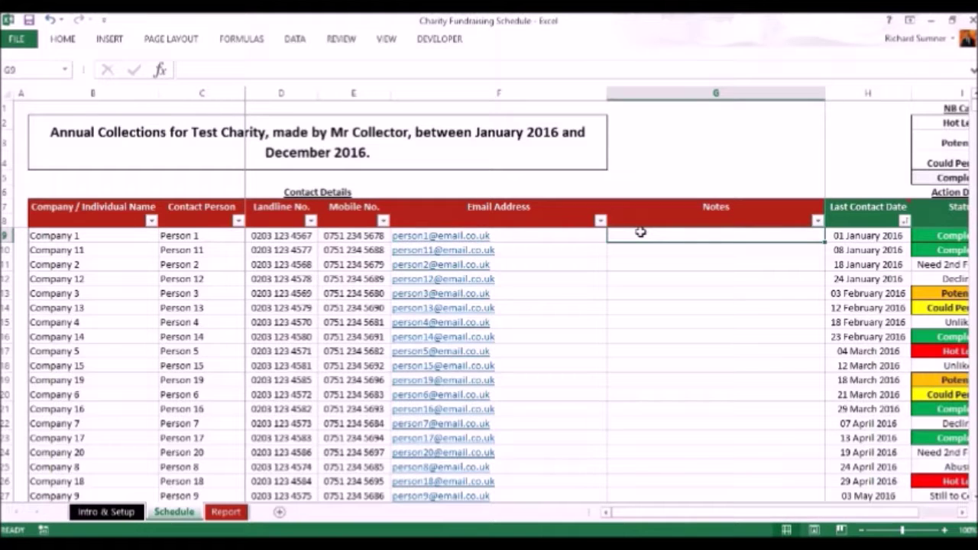
{"action": "key", "text": "Right"}
{"action": "key", "text": "Right"}
{"action": "key", "text": "Right"}
{"action": "key", "text": "Right"}
{"action": "key", "text": "Right"}
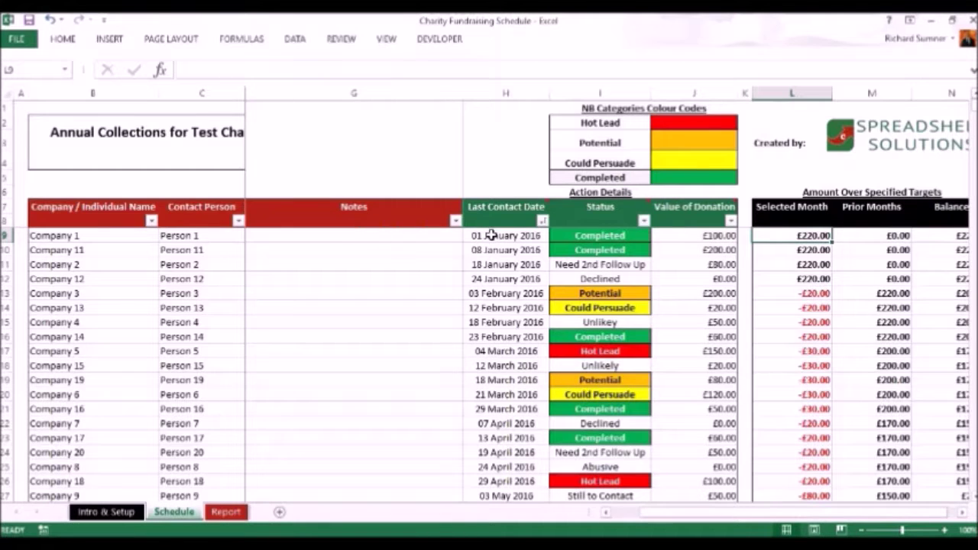
View the status choices available for Company 1 and keep Completed.
{"action": "left_click", "coordinate": [604, 238]}
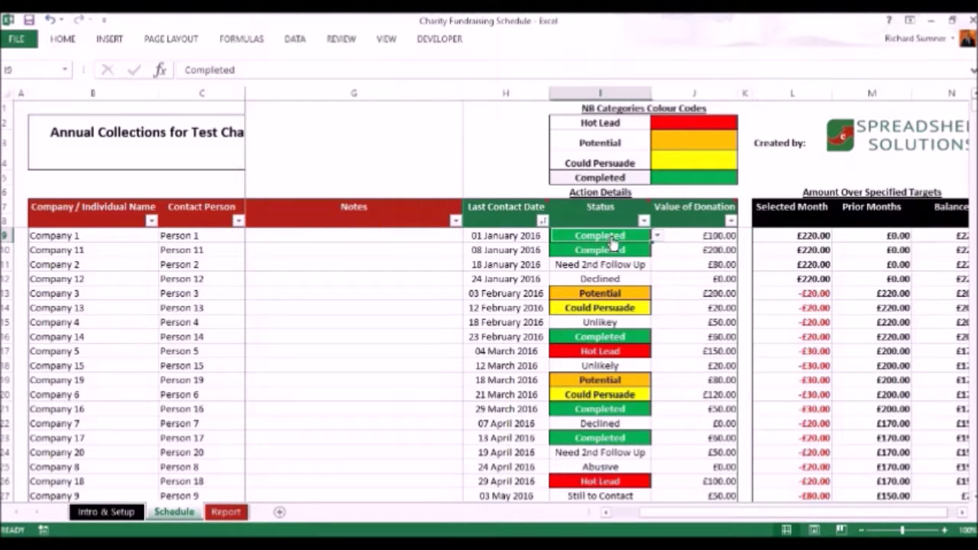
{"action": "left_click", "coordinate": [659, 238]}
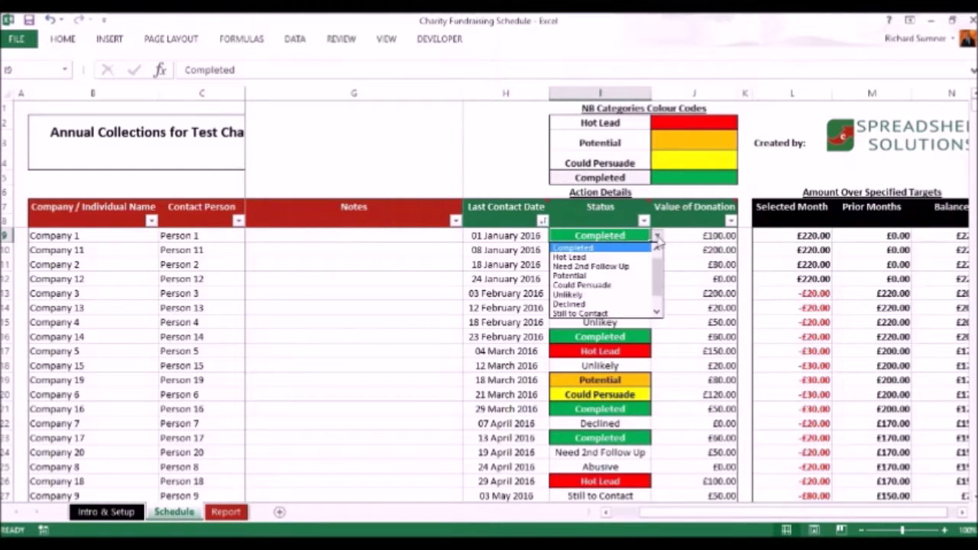
{"action": "left_click", "coordinate": [611, 241]}
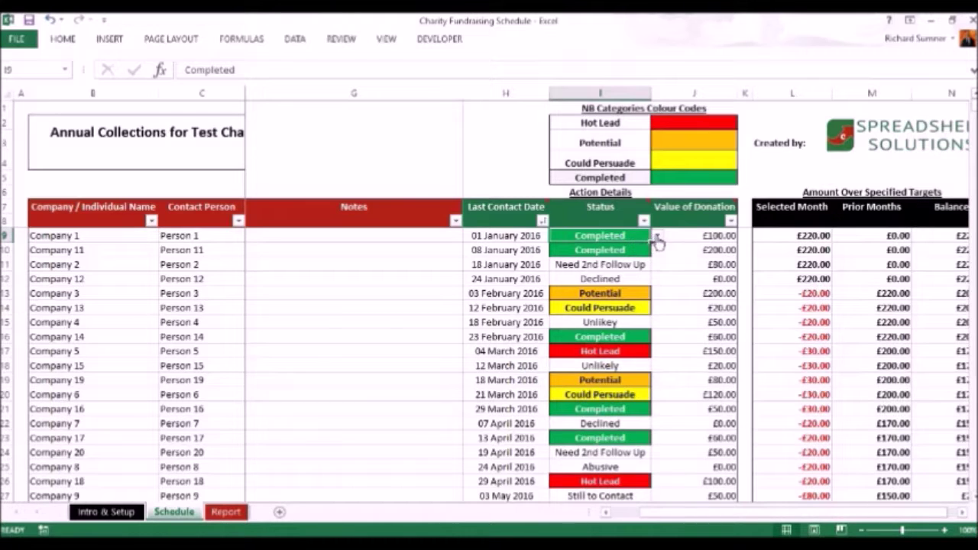
Clear the Value of Donation for Company 12.
{"action": "left_click", "coordinate": [683, 235]}
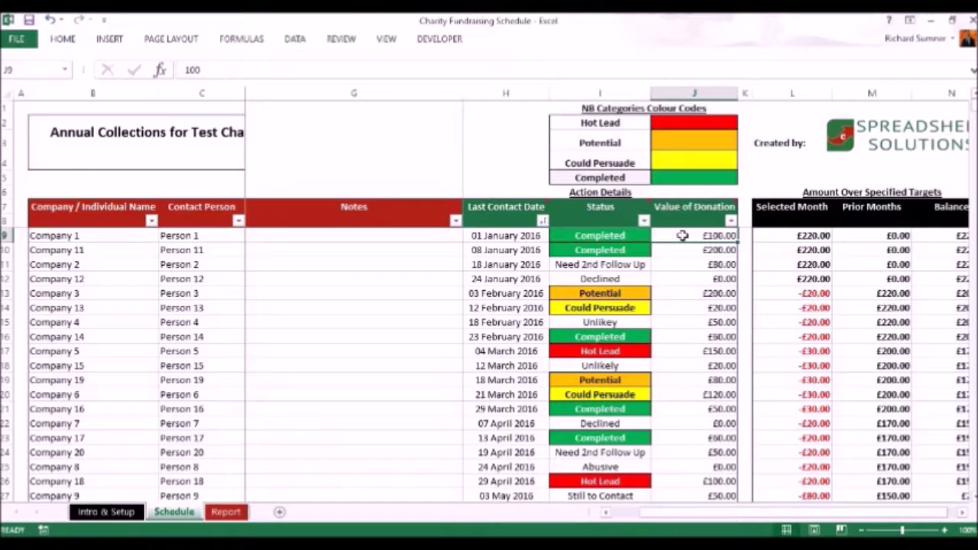
{"action": "left_click", "coordinate": [691, 290]}
{"action": "left_click", "coordinate": [690, 282]}
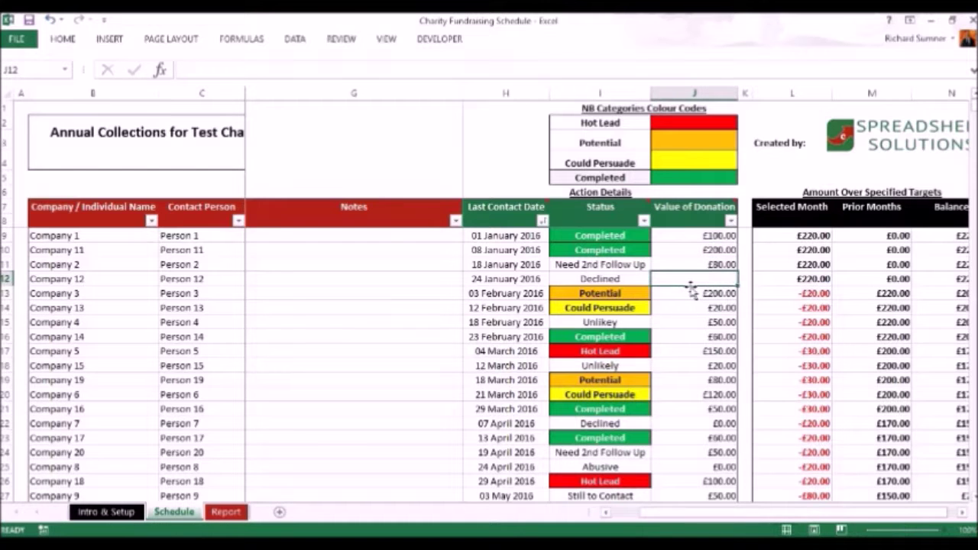
{"action": "left_click", "coordinate": [691, 290]}
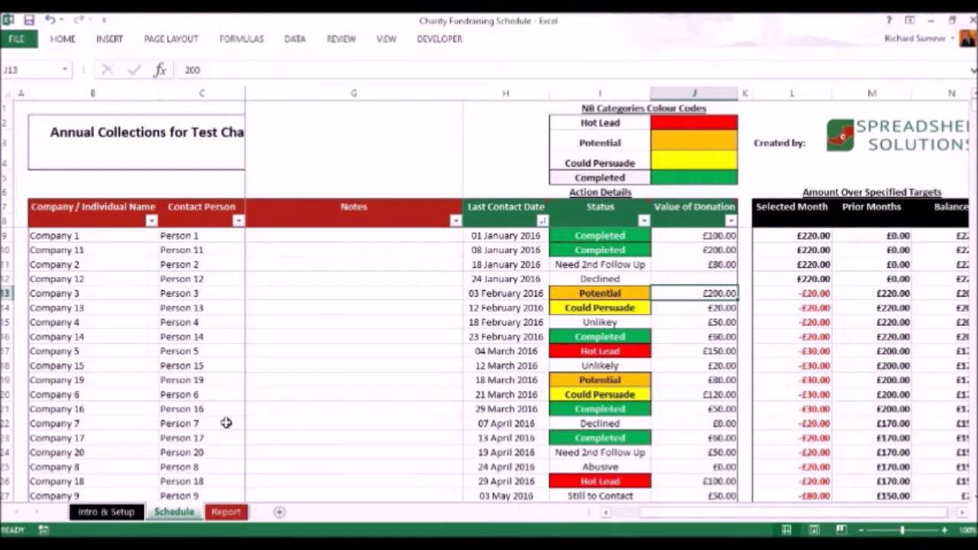
Check the default amount on the Intro & Setup sheet and return to Company 12's donation cell on the Schedule.
{"action": "left_click", "coordinate": [106, 511]}
{"action": "scroll", "coordinate": [163, 419], "scroll_direction": "down", "scroll_amount": 7}
{"action": "scroll", "coordinate": [165, 424], "scroll_direction": "up", "scroll_amount": 5}
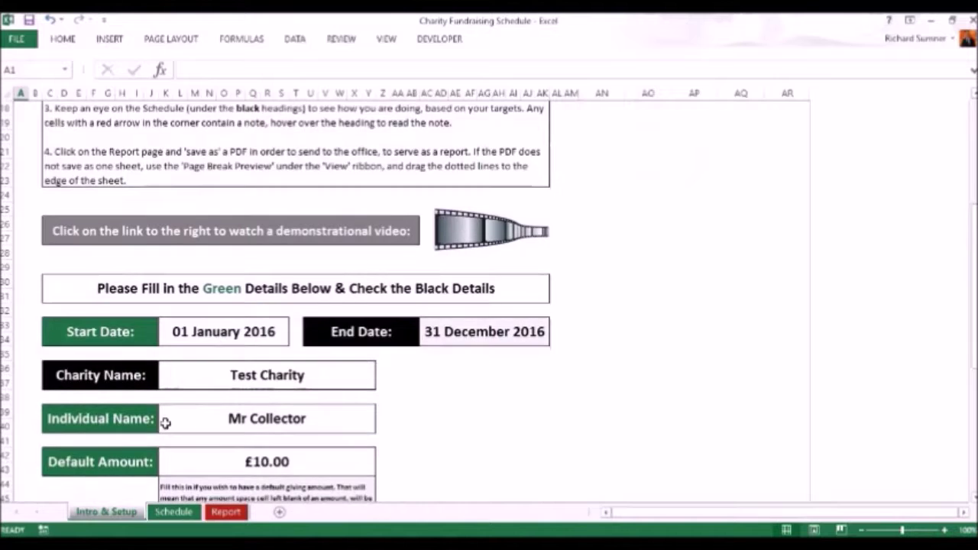
{"action": "left_click", "coordinate": [173, 511]}
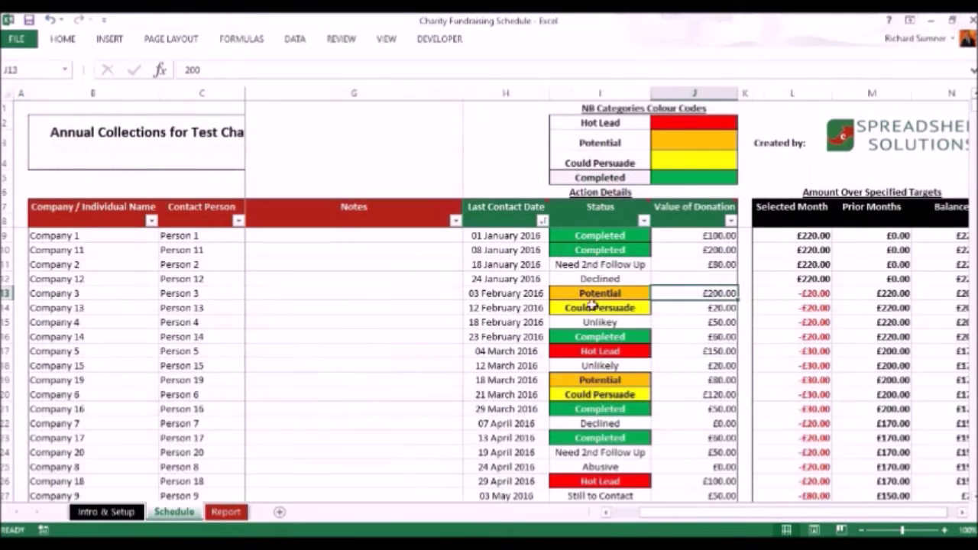
{"action": "left_click", "coordinate": [717, 279]}
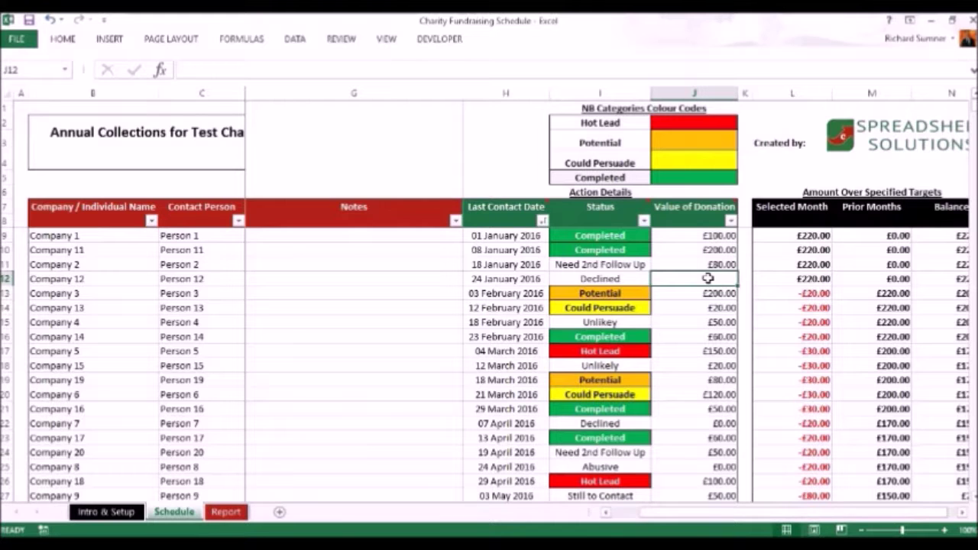
Set the Value of Donation for Company 12 to 0.
{"action": "type", "text": "0"}
{"action": "key", "text": "ctrl+Return"}
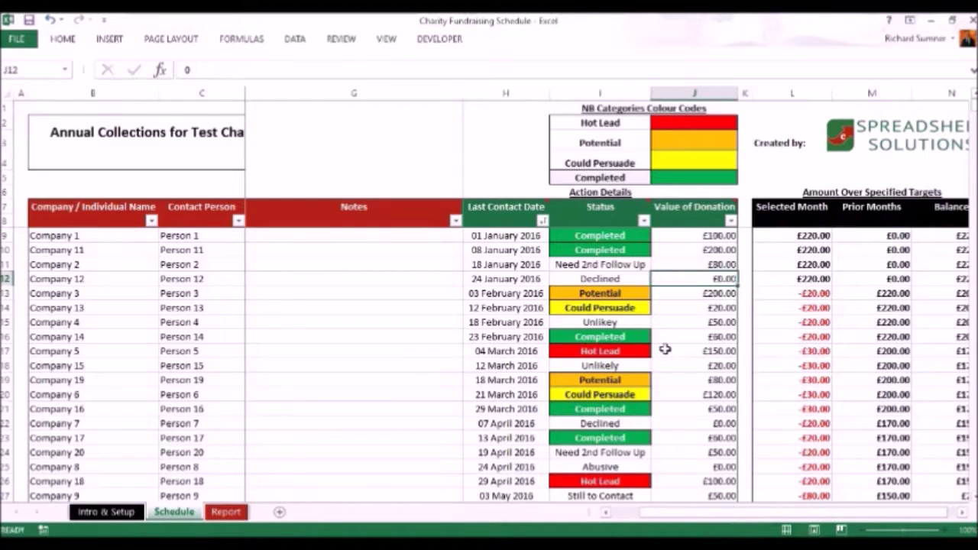
{"action": "key", "text": "Down"}
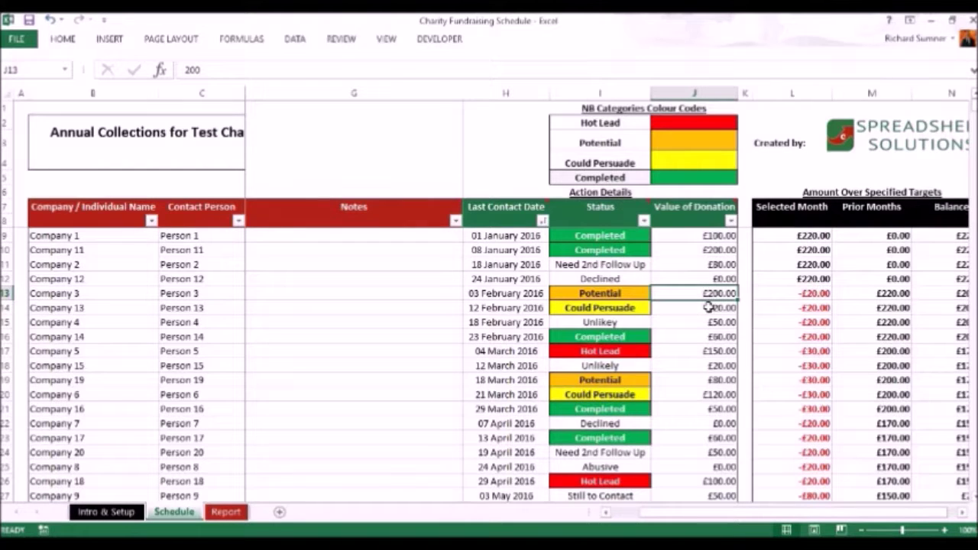
Examine the Amount Over Specified Targets columns down to the last company in the schedule.
{"action": "left_click_drag", "start_coordinate": [745, 517], "coordinate": [762, 518]}
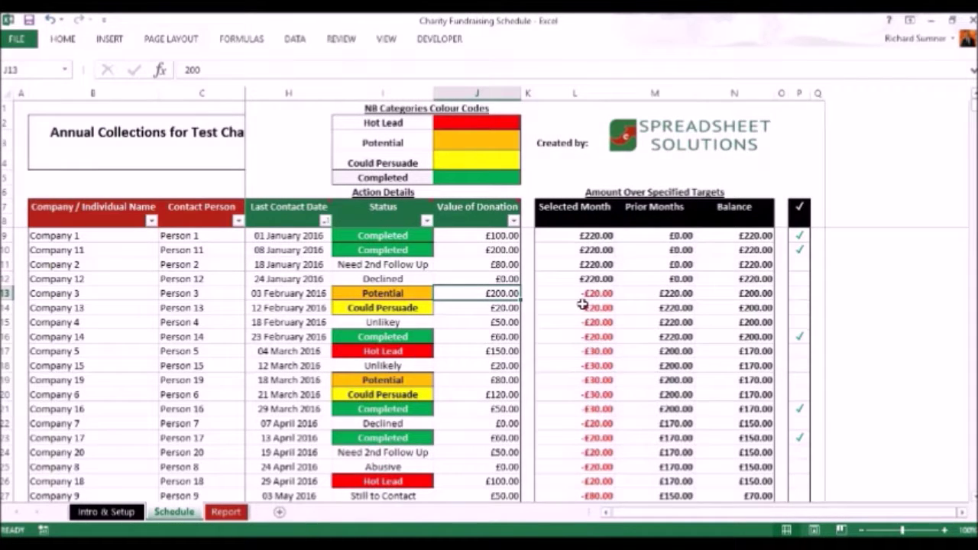
{"action": "scroll", "coordinate": [583, 304], "scroll_direction": "down", "scroll_amount": 1}
{"action": "scroll", "coordinate": [583, 305], "scroll_direction": "up", "scroll_amount": 1}
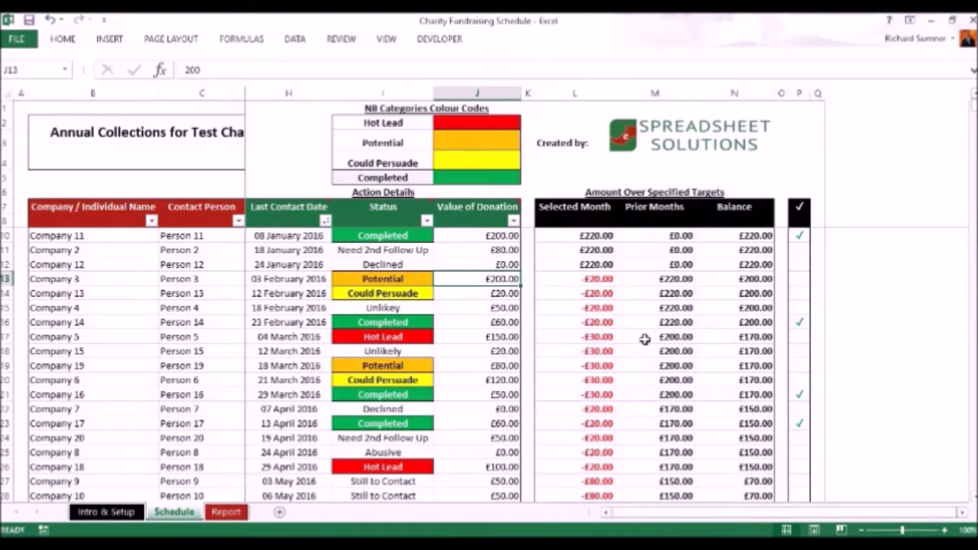
{"action": "scroll", "coordinate": [645, 340], "scroll_direction": "down", "scroll_amount": 2}
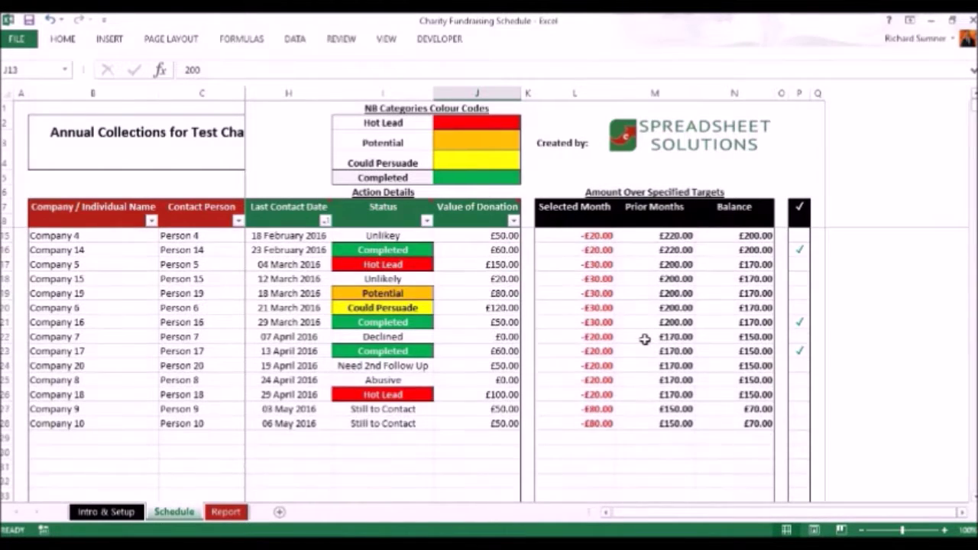
Add Company 21 as a new company name in the first empty row below Company 10.
{"action": "left_click", "coordinate": [589, 438]}
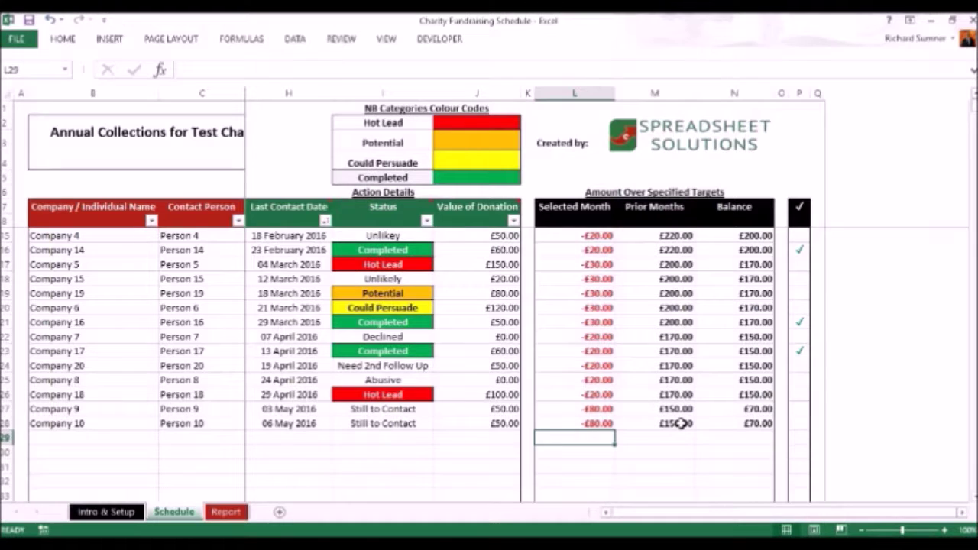
{"action": "key", "text": "Left"}
{"action": "key", "text": "Left"}
{"action": "key", "text": "Left"}
{"action": "key", "text": "Left"}
{"action": "key", "text": "Left"}
{"action": "key", "text": "Left"}
{"action": "key", "text": "Left"}
{"action": "key", "text": "Left"}
{"action": "key", "text": "Left"}
{"action": "key", "text": "Left"}
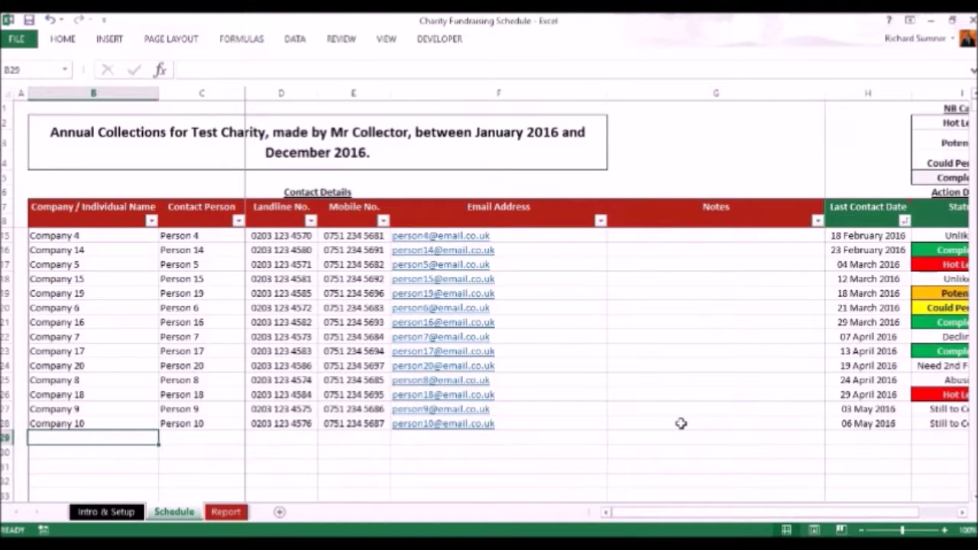
{"action": "type", "text": "Cop"}
{"action": "key", "text": "BackSpace"}
{"action": "key", "text": "BackSpace"}
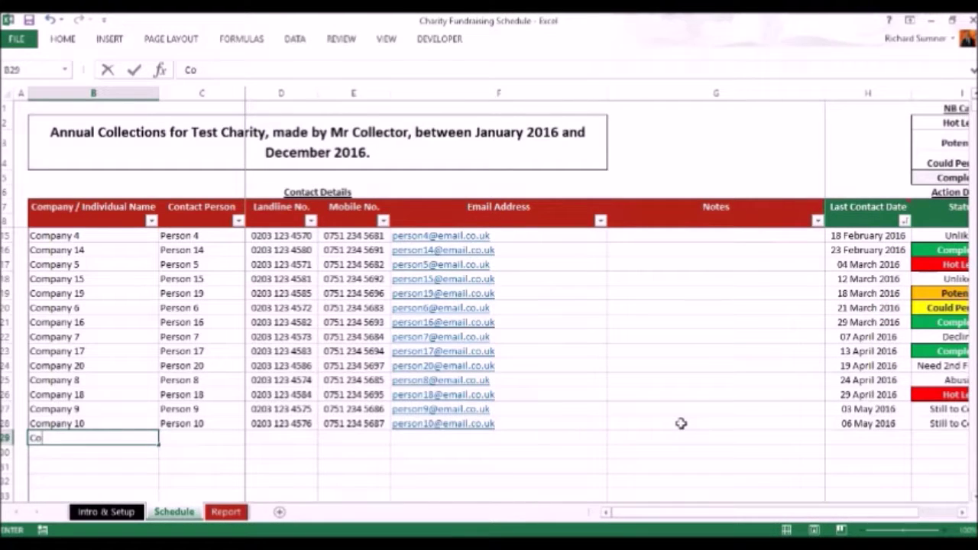
{"action": "type", "text": "mpany 21"}
{"action": "key", "text": "Return"}
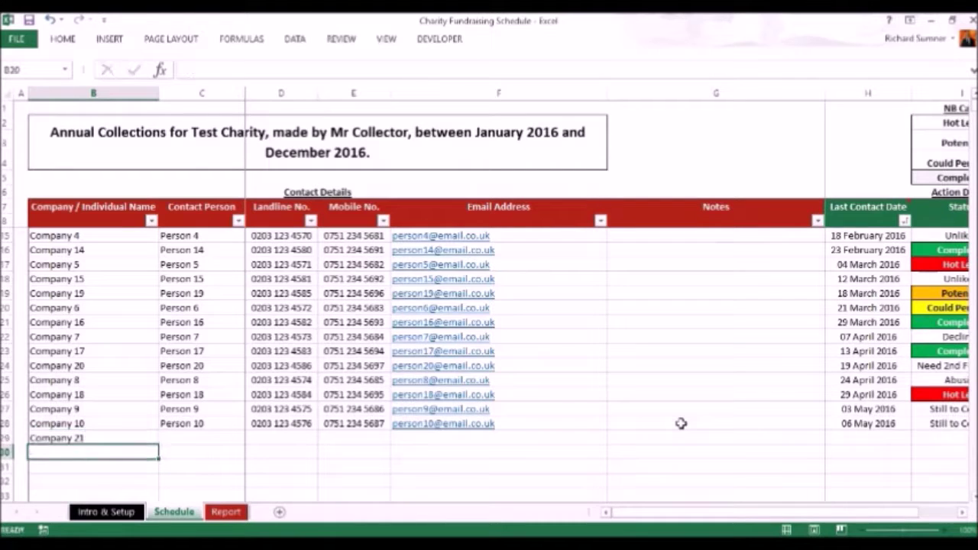
Enter Person 21 as the contact person for Company 21.
{"action": "left_click", "coordinate": [218, 436]}
{"action": "type", "text": "Person"}
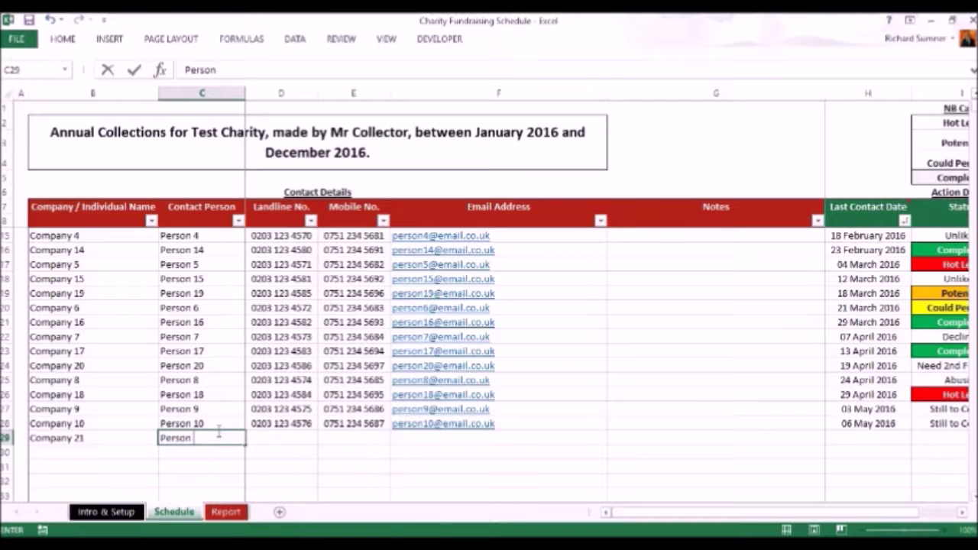
{"action": "key", "text": "Return"}
Set the Last Contact Date for Company 21 to 8 May.
{"action": "left_click", "coordinate": [291, 434]}
{"action": "key", "text": "Tab"}
{"action": "key", "text": "Right"}
{"action": "key", "text": "Right"}
{"action": "key", "text": "Right"}
{"action": "key", "text": "Right"}
{"action": "key", "text": "Right"}
{"action": "key", "text": "Right"}
{"action": "key", "text": "Left"}
{"action": "key", "text": "Left"}
{"action": "key", "text": "Left"}
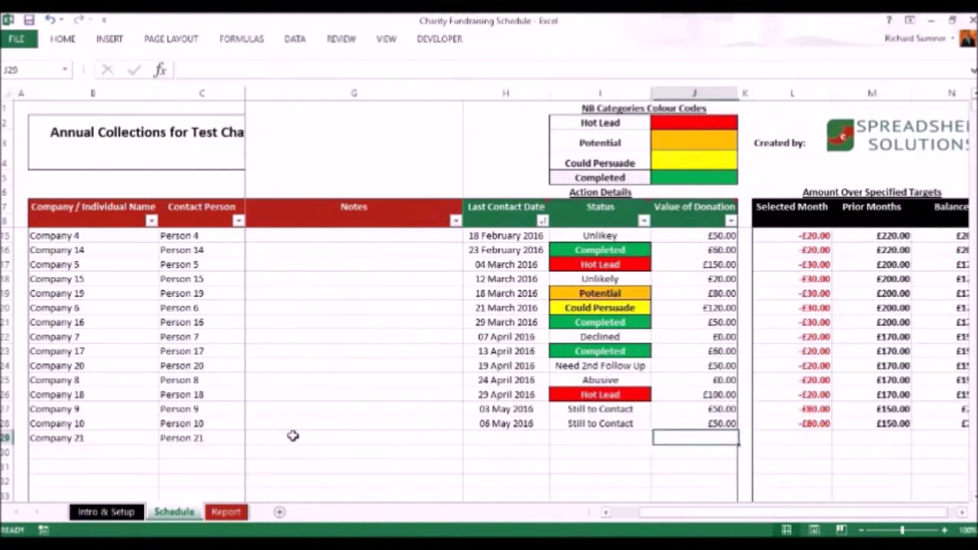
{"action": "type", "text": "8 May"}
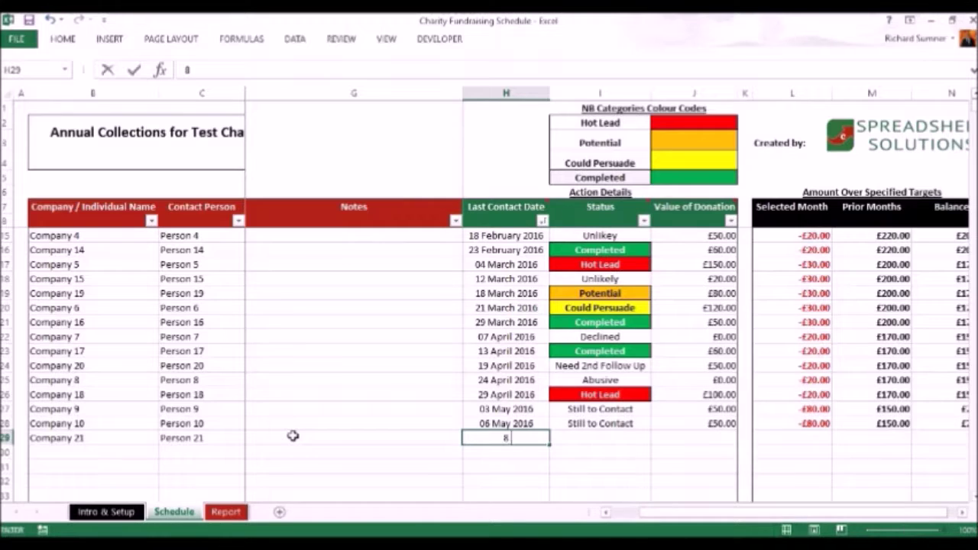
{"action": "key", "text": "Return"}
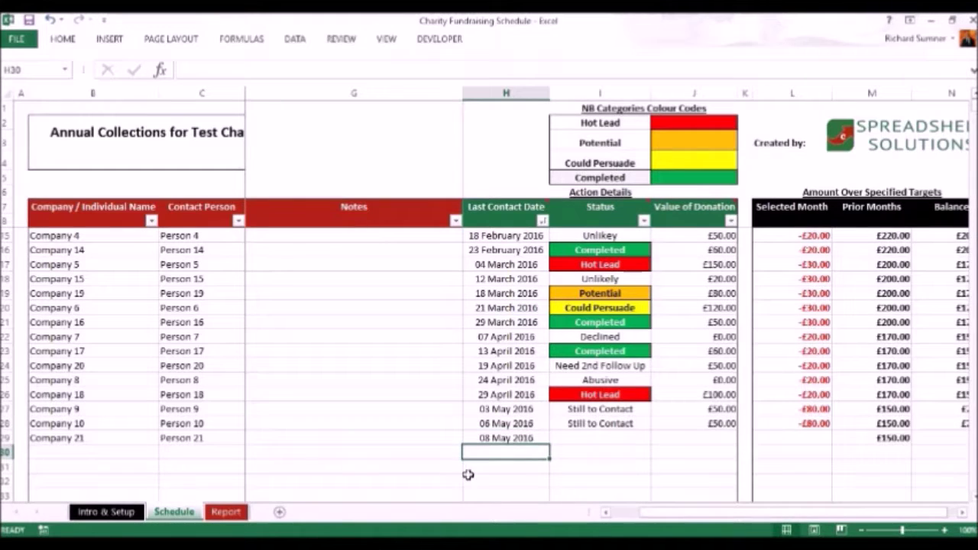
Set the status of Company 21 to Completed.
{"action": "left_click", "coordinate": [592, 437]}
{"action": "left_click", "coordinate": [656, 437]}
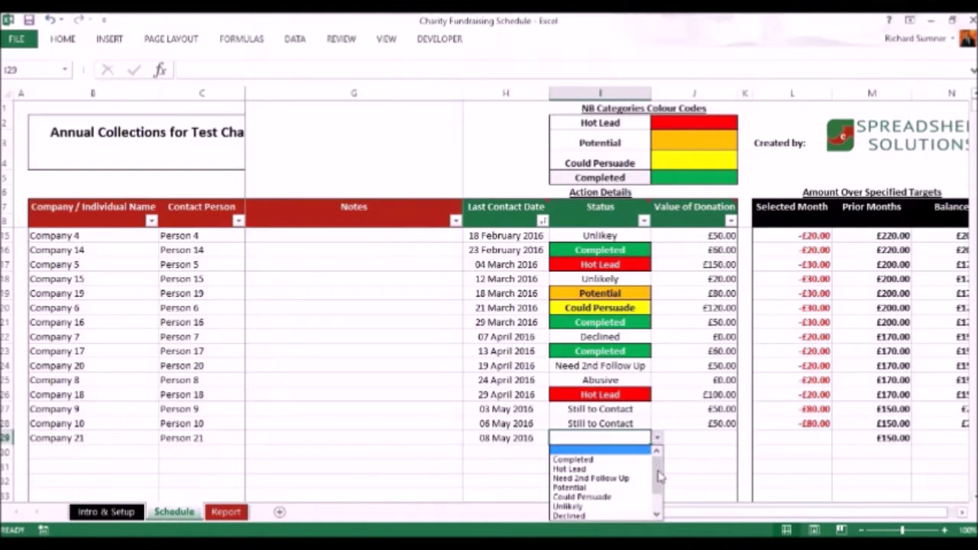
{"action": "left_click", "coordinate": [577, 459]}
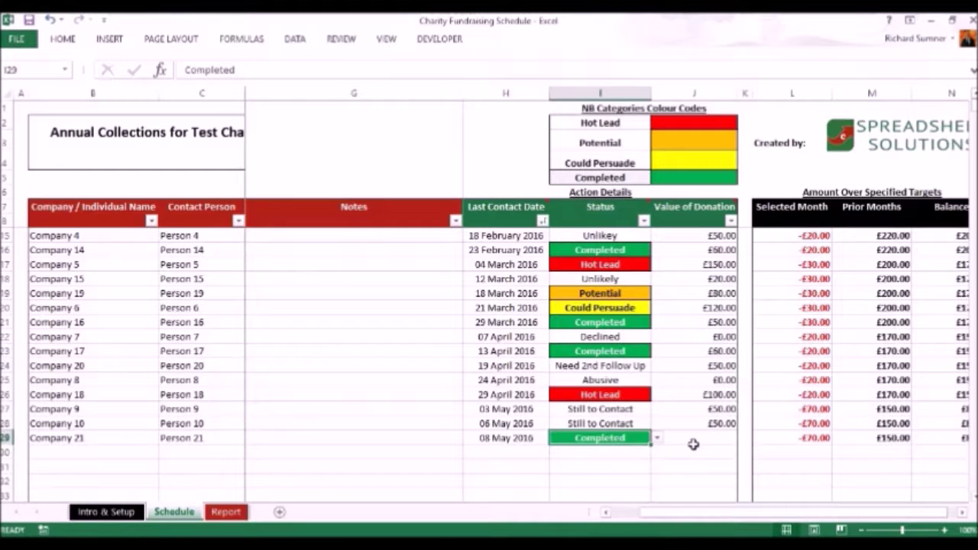
Enter 50 as the Value of Donation for Company 21 and go across its target amounts.
{"action": "left_click", "coordinate": [703, 441]}
{"action": "type", "text": "50"}
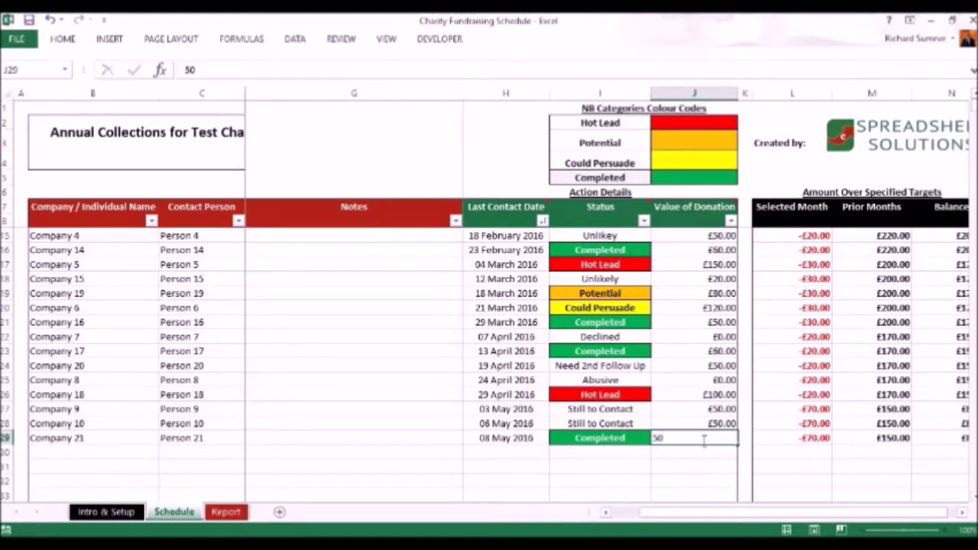
{"action": "key", "text": "Return"}
{"action": "key", "text": "Right"}
{"action": "key", "text": "Right"}
{"action": "key", "text": "Right"}
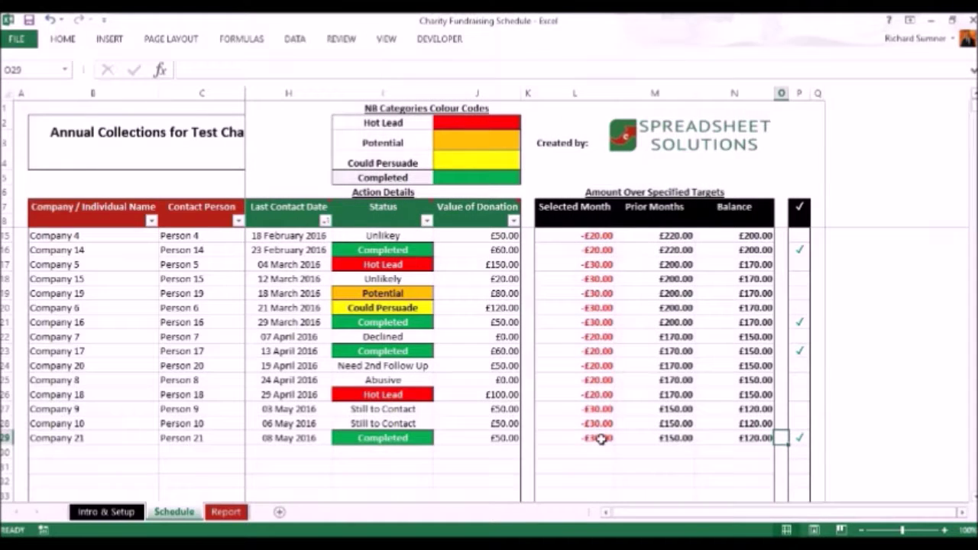
Clear the Value of Donation for Company 21 to see the effect on its target amounts.
{"action": "left_click", "coordinate": [508, 436]}
{"action": "key", "text": "BackSpace"}
{"action": "key", "text": "Return"}
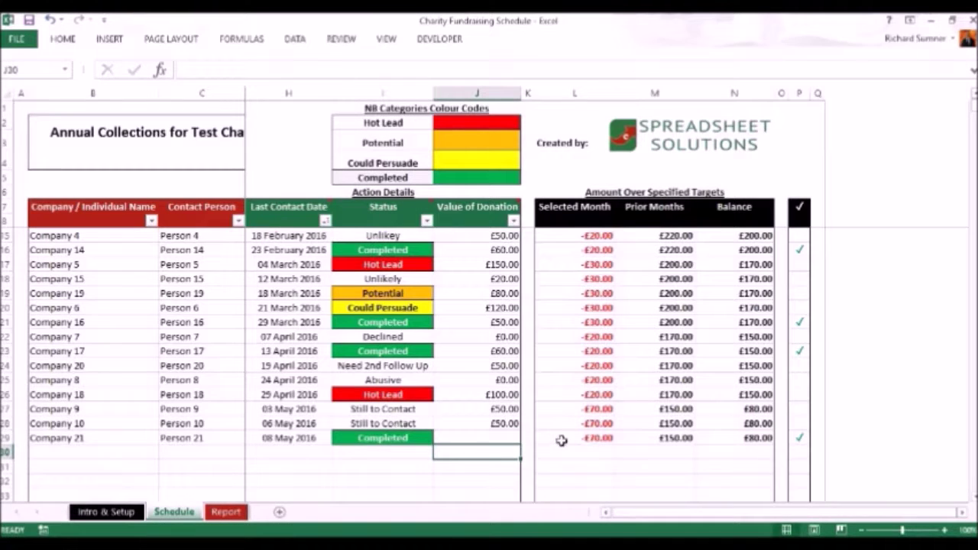
Enter 50 again as Company 21's Value of Donation and go to its Selected Month amount.
{"action": "left_click", "coordinate": [509, 441]}
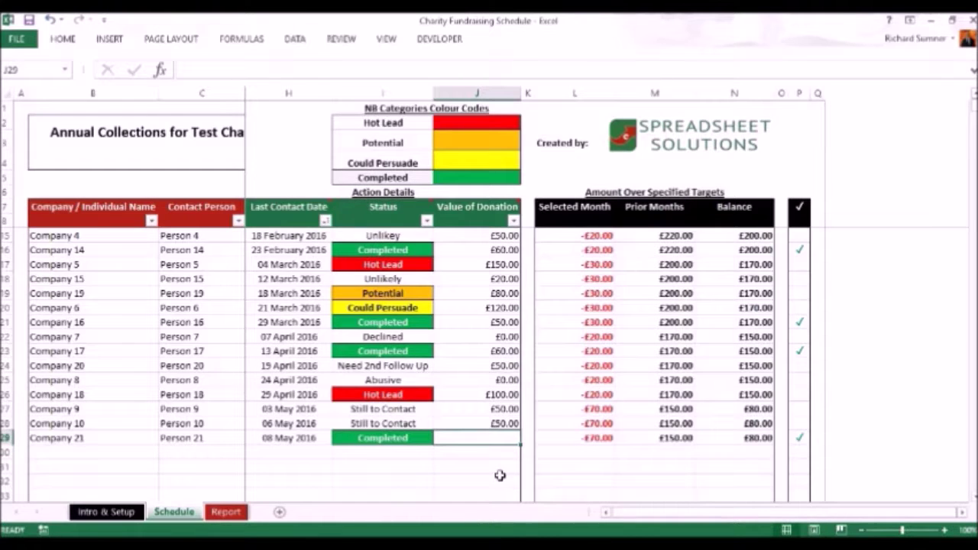
{"action": "type", "text": "50"}
{"action": "key", "text": "Return"}
{"action": "key", "text": "Up"}
{"action": "key", "text": "Right"}
{"action": "key", "text": "Right"}
{"action": "key", "text": "Right"}
{"action": "key", "text": "Right"}
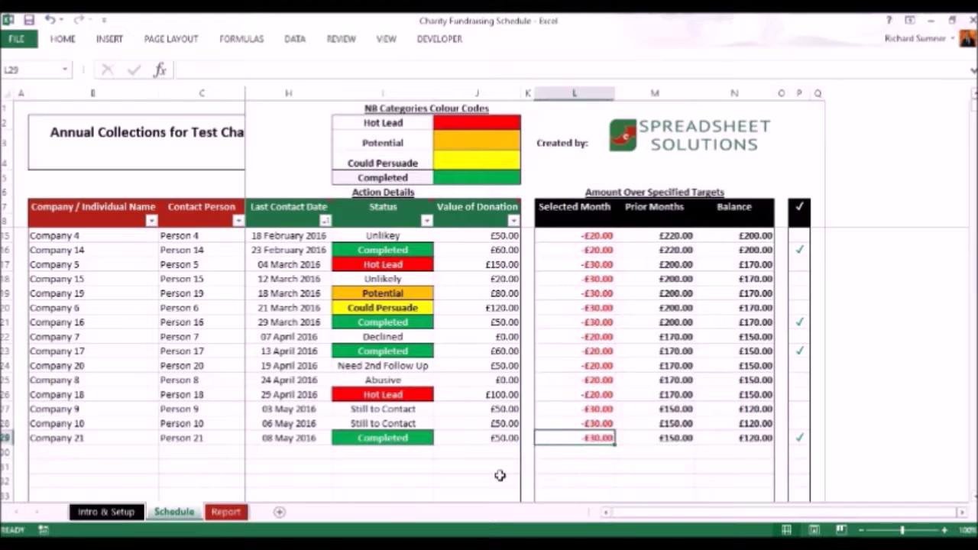
Examine the Selected Month, Prior Months and Balance amounts in the Company 21 row.
{"action": "key", "text": "Left"}
{"action": "key", "text": "Left"}
{"action": "key", "text": "Right"}
{"action": "key", "text": "Right"}
{"action": "key", "text": "Right"}
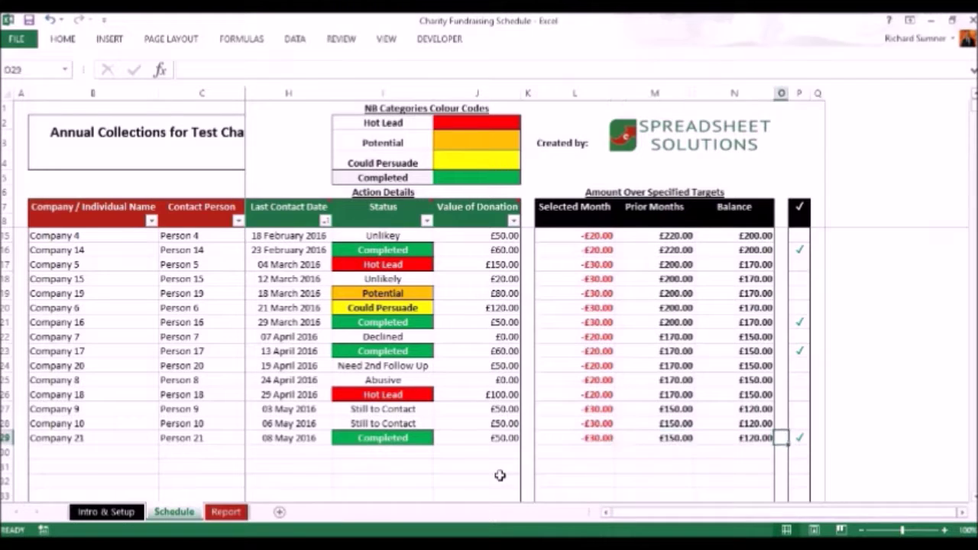
{"action": "key", "text": "Left"}
{"action": "key", "text": "Left"}
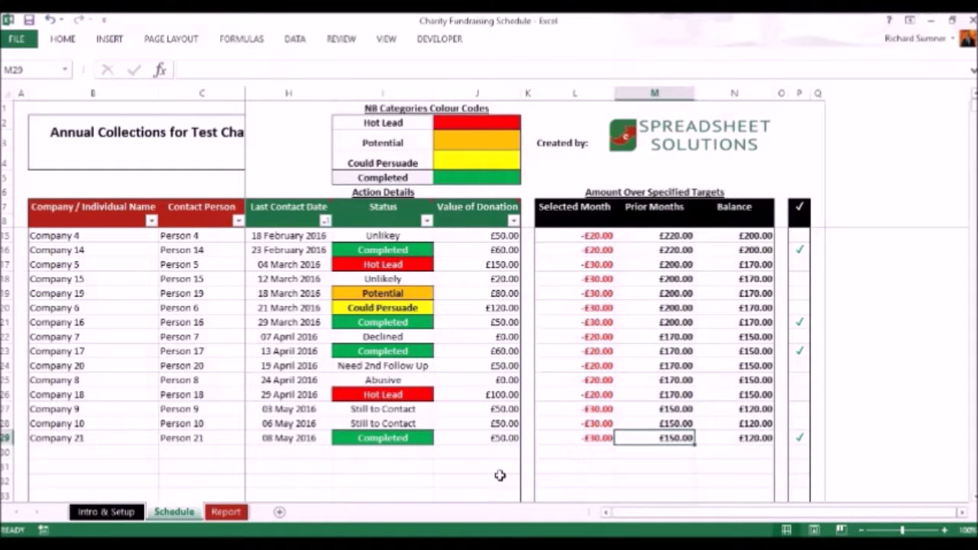
{"action": "key", "text": "Left"}
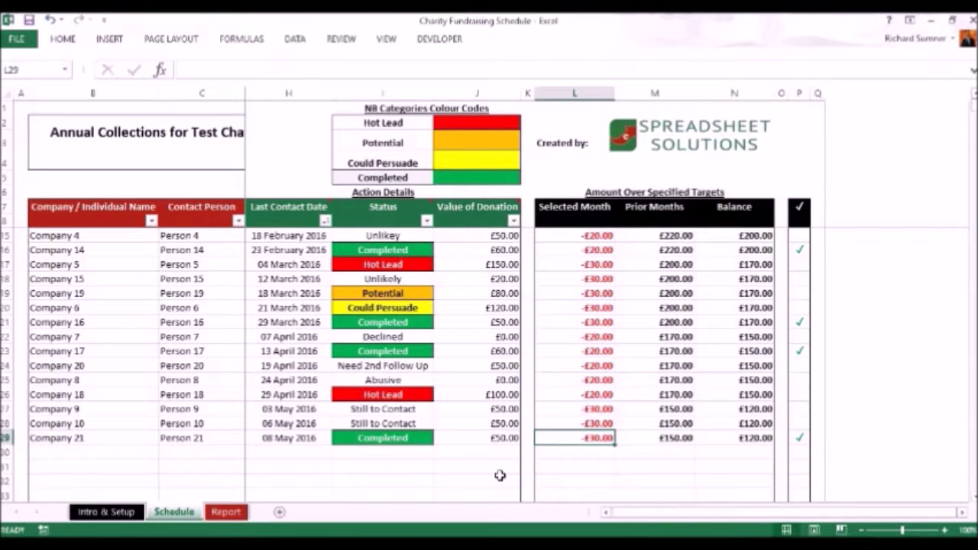
{"action": "key", "text": "Right"}
{"action": "key", "text": "Right"}
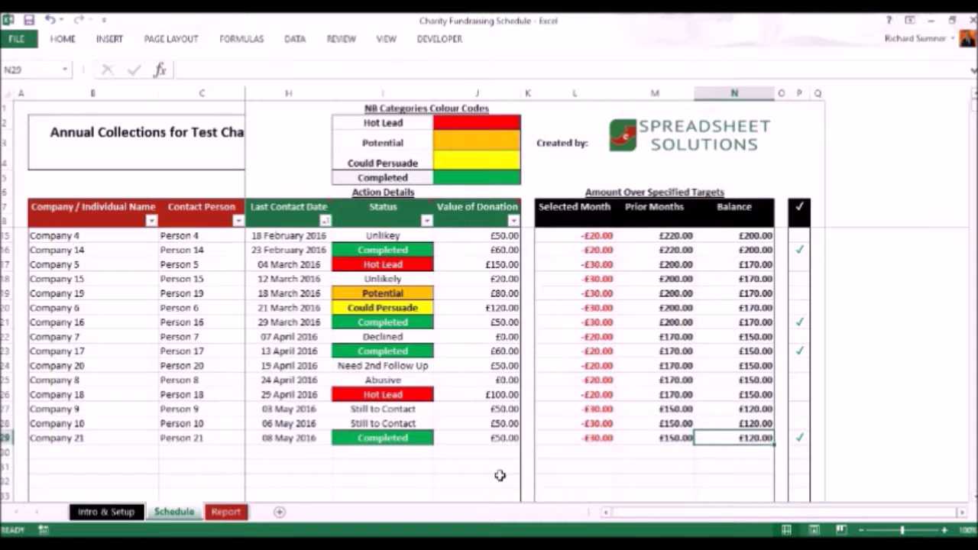
Return to the start of the Company 21 row and open the Report sheet.
{"action": "key", "text": "Left"}
{"action": "key", "text": "Left"}
{"action": "key", "text": "Left"}
{"action": "key", "text": "Left"}
{"action": "key", "text": "Left"}
{"action": "key", "text": "Left"}
{"action": "key", "text": "Left"}
{"action": "key", "text": "Left"}
{"action": "key", "text": "Left"}
{"action": "key", "text": "Left"}
{"action": "key", "text": "Left"}
{"action": "key", "text": "Left"}
{"action": "key", "text": "Left"}
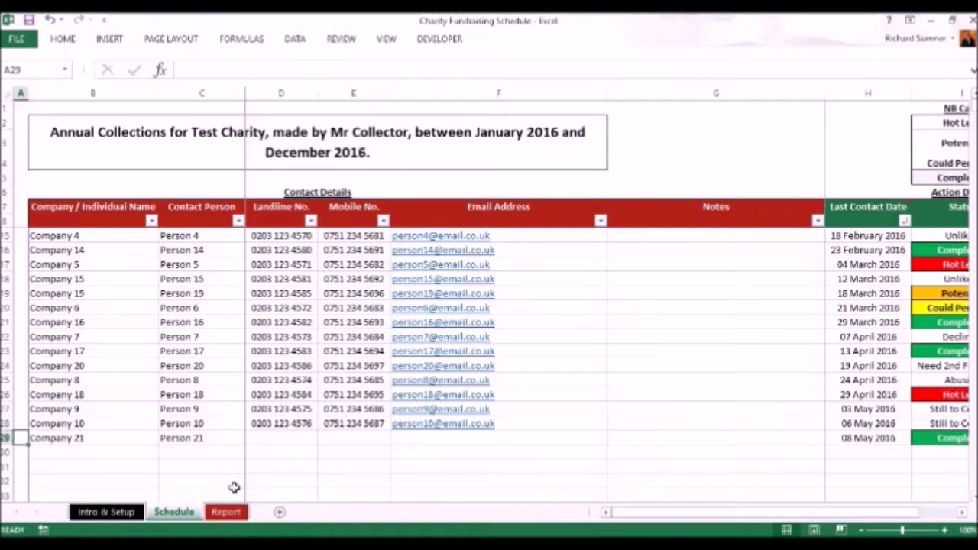
{"action": "left_click", "coordinate": [228, 513]}
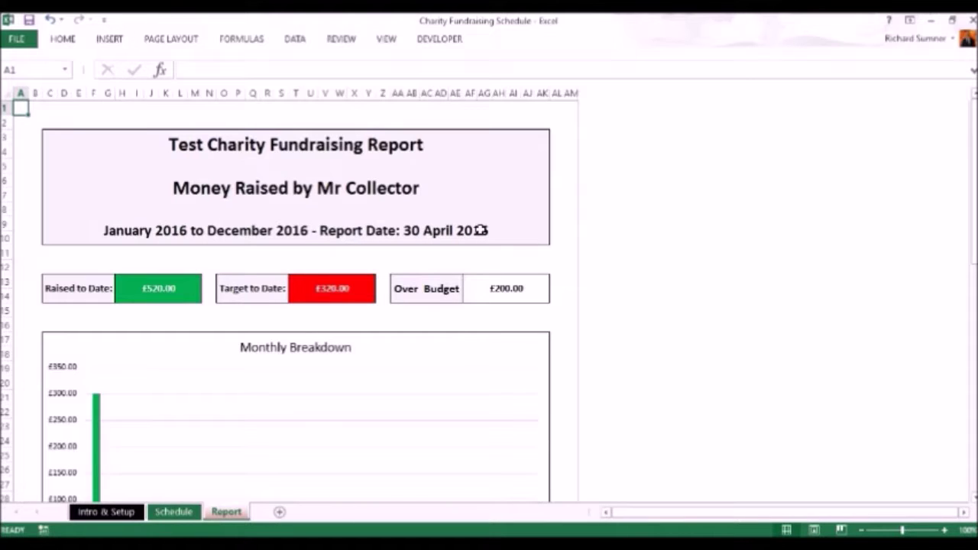
Compare the Raised to Date, Target to Date and Over Budget figures on the Report sheet.
{"action": "scroll", "coordinate": [480, 230], "scroll_direction": "down", "scroll_amount": 3}
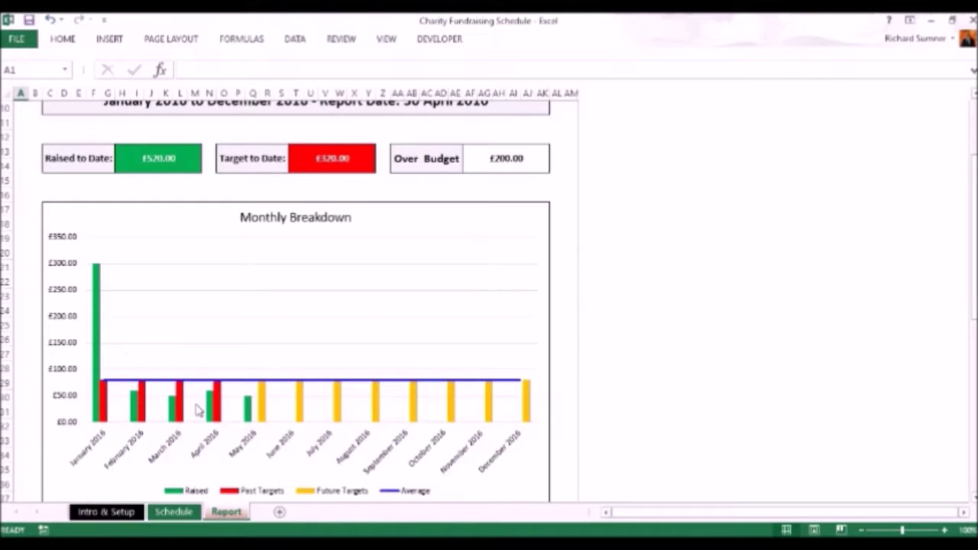
{"action": "mouse_move", "coordinate": [217, 420]}
{"action": "left_click", "coordinate": [175, 162]}
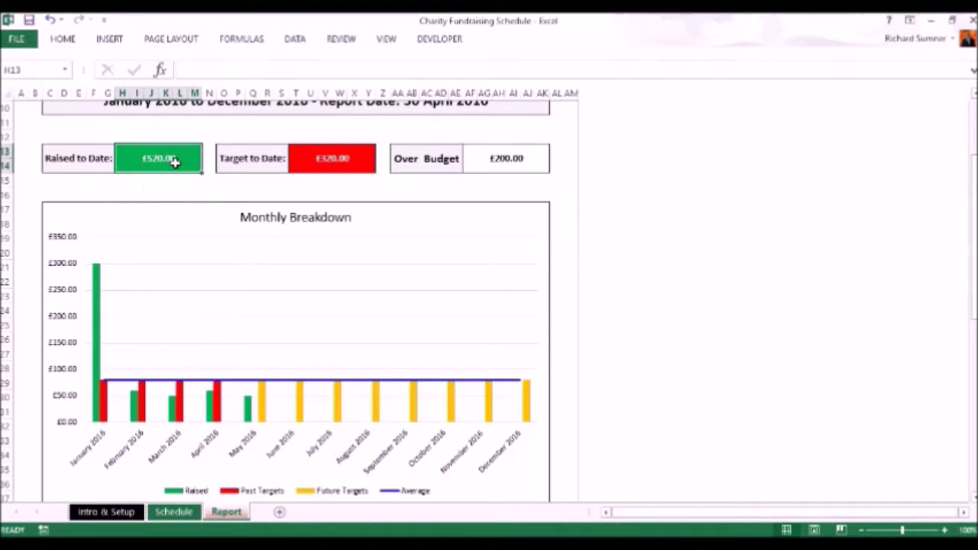
{"action": "left_click", "coordinate": [342, 160]}
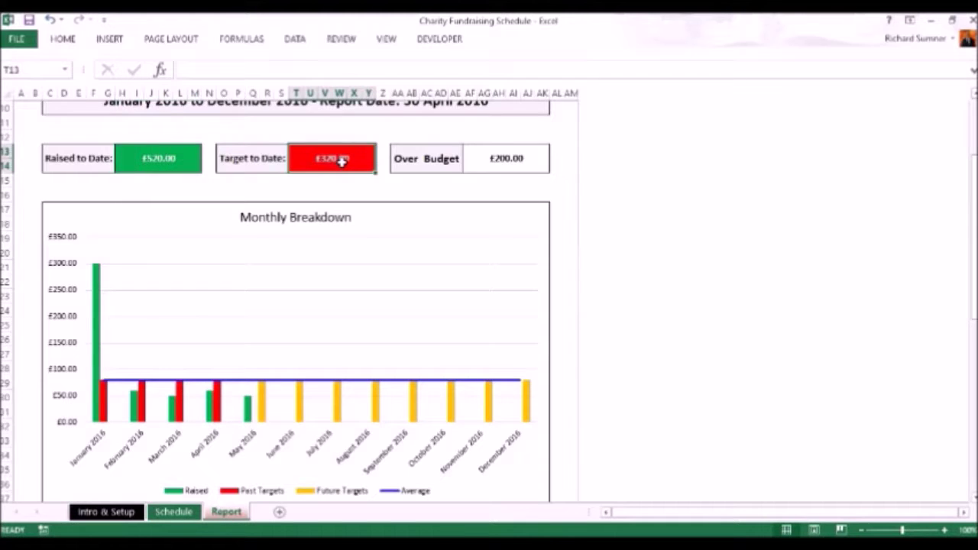
{"action": "left_click", "coordinate": [145, 163]}
{"action": "left_click", "coordinate": [325, 160]}
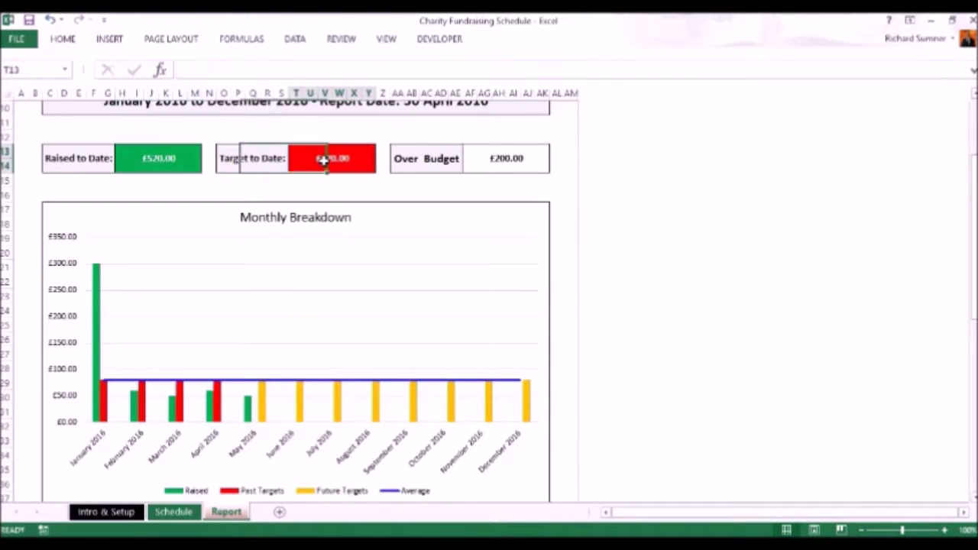
{"action": "left_click", "coordinate": [497, 159]}
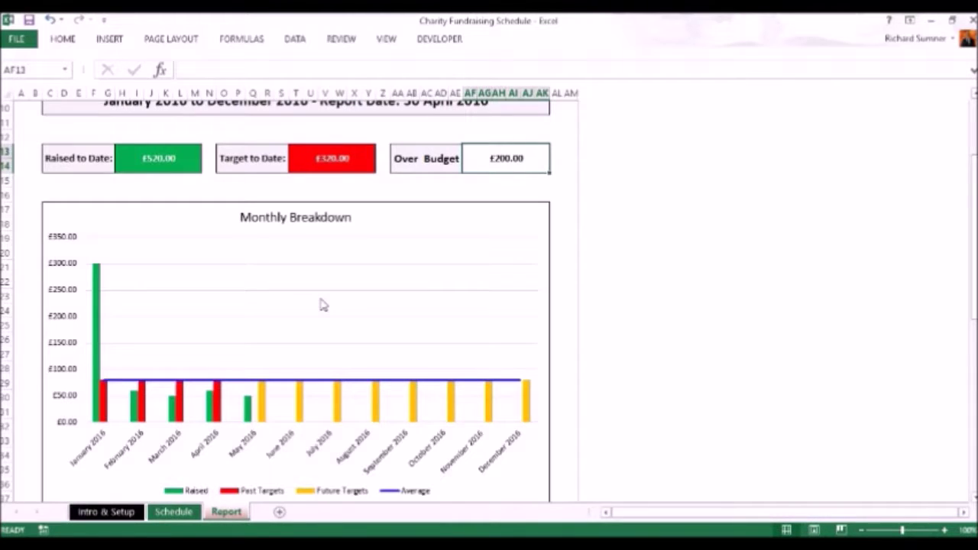
Examine the Monthly Breakdown chart's raised amounts and targets alongside the summary figures above it.
{"action": "scroll", "coordinate": [321, 306], "scroll_direction": "down", "scroll_amount": 1}
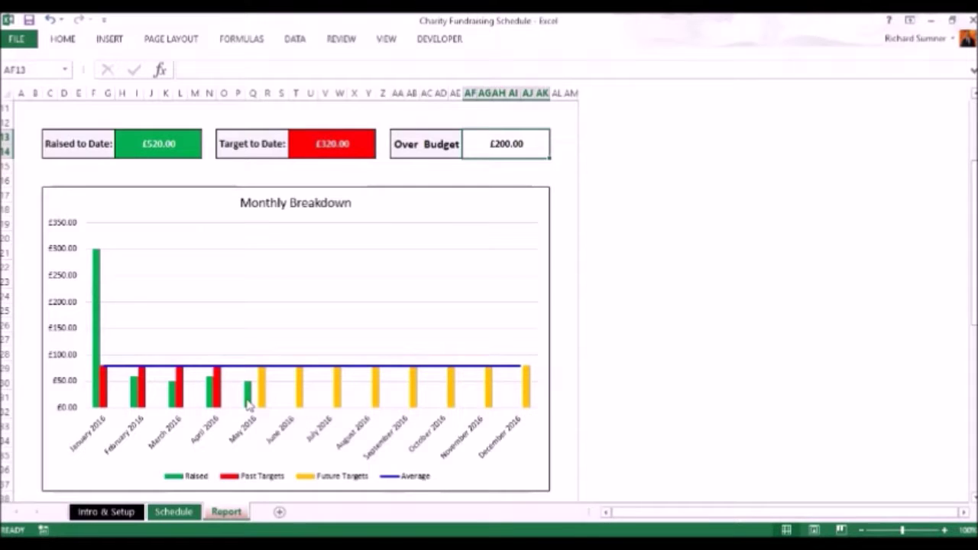
{"action": "mouse_move", "coordinate": [247, 401]}
{"action": "scroll", "coordinate": [375, 228], "scroll_direction": "up", "scroll_amount": 2}
{"action": "scroll", "coordinate": [375, 227], "scroll_direction": "down", "scroll_amount": 4}
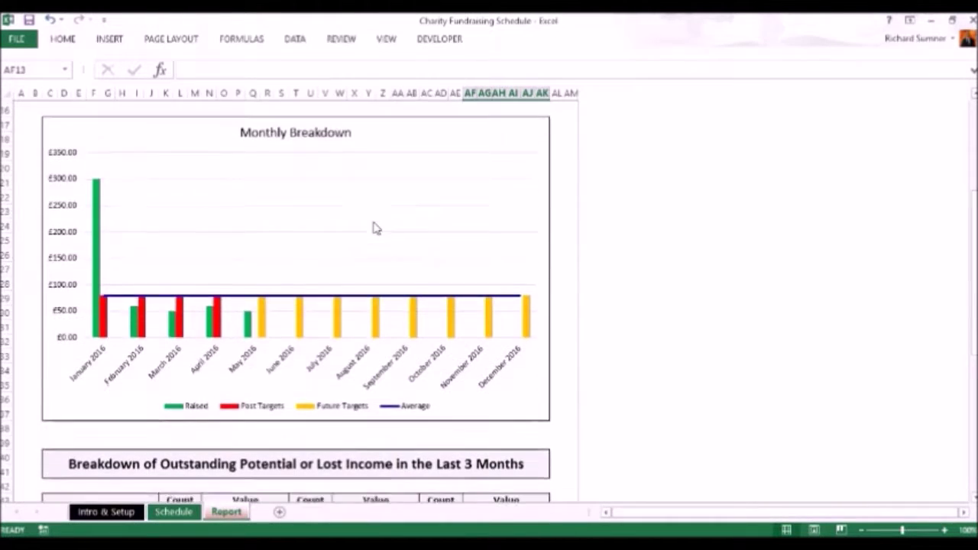
{"action": "scroll", "coordinate": [313, 285], "scroll_direction": "up", "scroll_amount": 3}
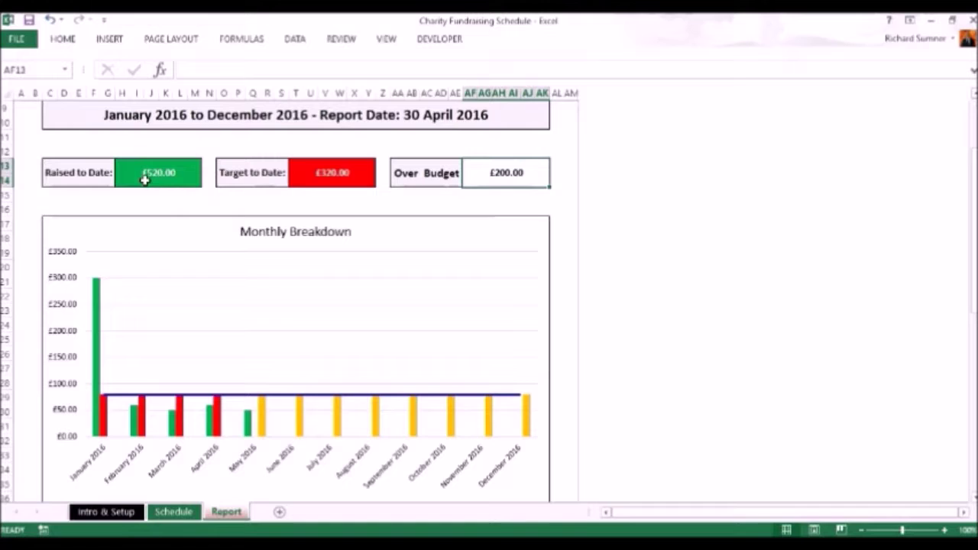
{"action": "scroll", "coordinate": [271, 293], "scroll_direction": "down", "scroll_amount": 2}
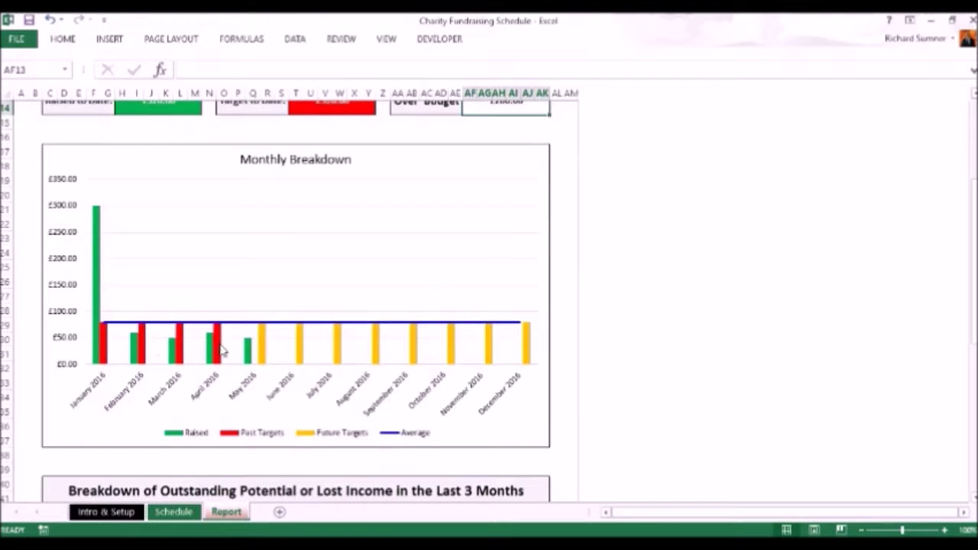
Examine the Report sheet's table of outstanding potential or lost income in the last 3 months, comparing it with the Monthly Breakdown chart.
{"action": "scroll", "coordinate": [222, 350], "scroll_direction": "down", "scroll_amount": 1}
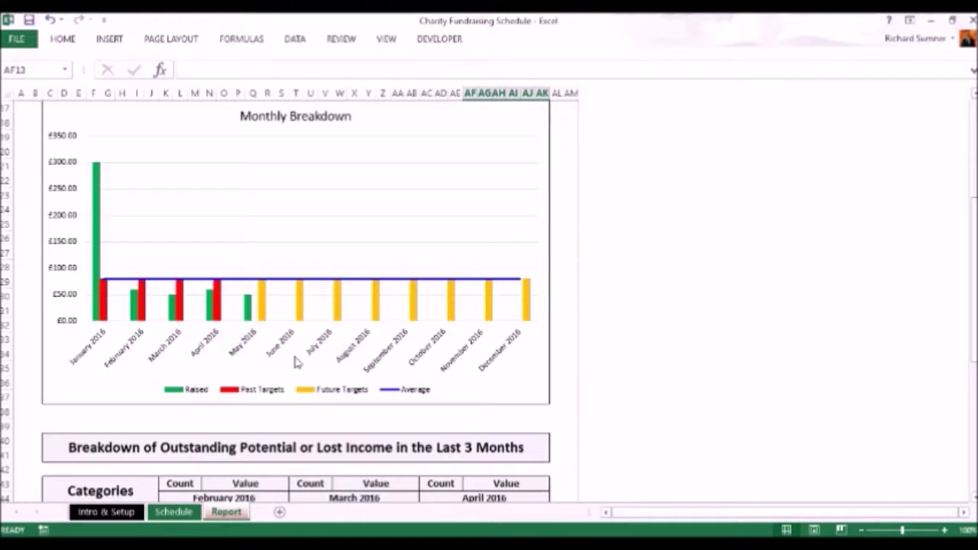
{"action": "scroll", "coordinate": [618, 372], "scroll_direction": "down", "scroll_amount": 4}
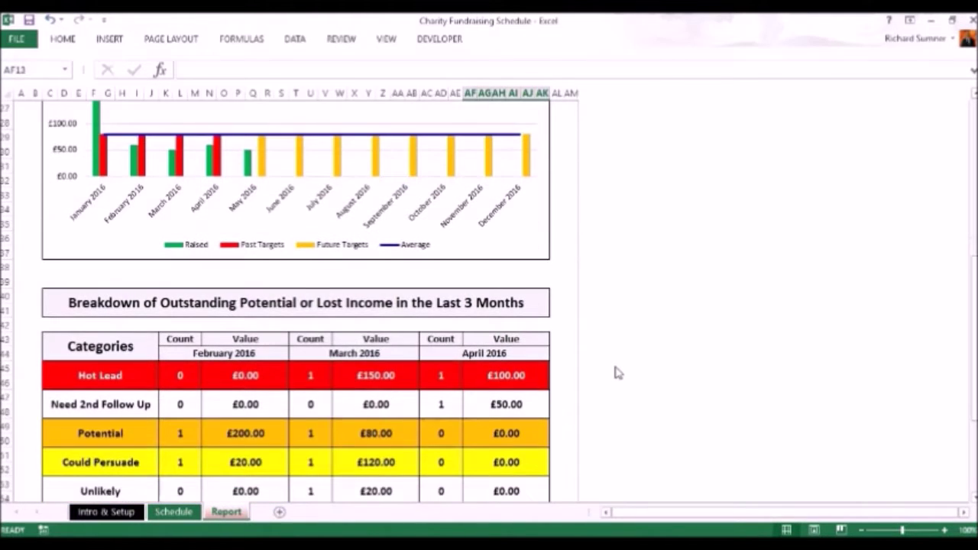
{"action": "scroll", "coordinate": [618, 372], "scroll_direction": "down", "scroll_amount": 3}
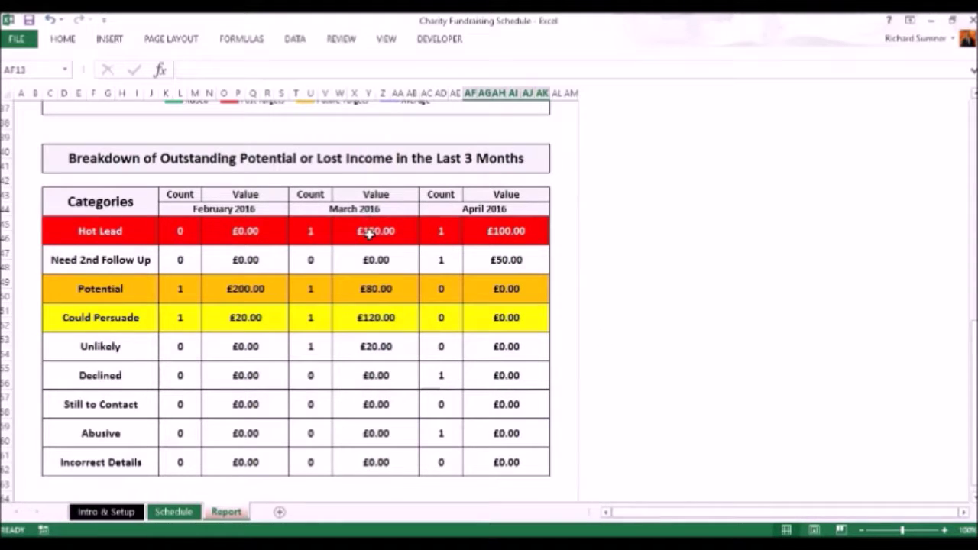
{"action": "scroll", "coordinate": [369, 234], "scroll_direction": "up", "scroll_amount": 7}
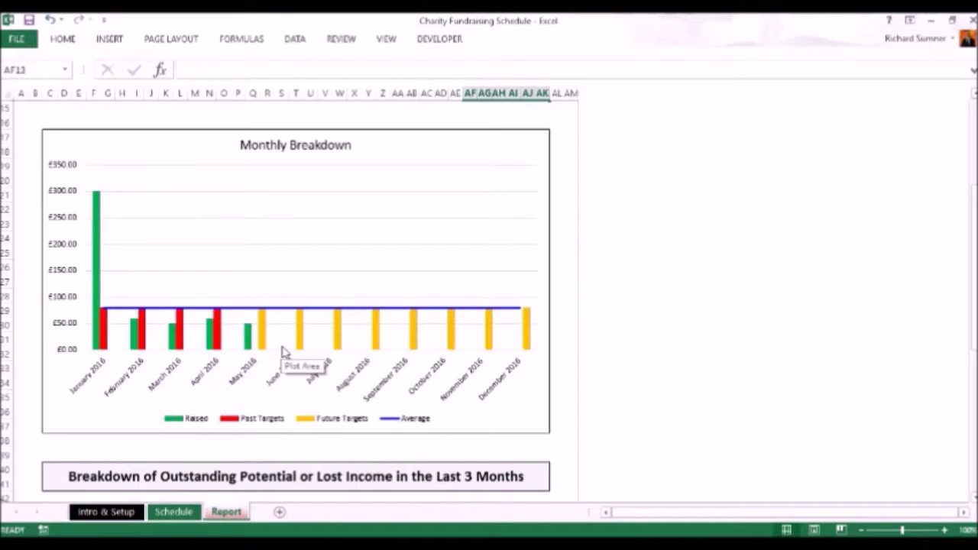
{"action": "scroll", "coordinate": [284, 355], "scroll_direction": "down", "scroll_amount": 6}
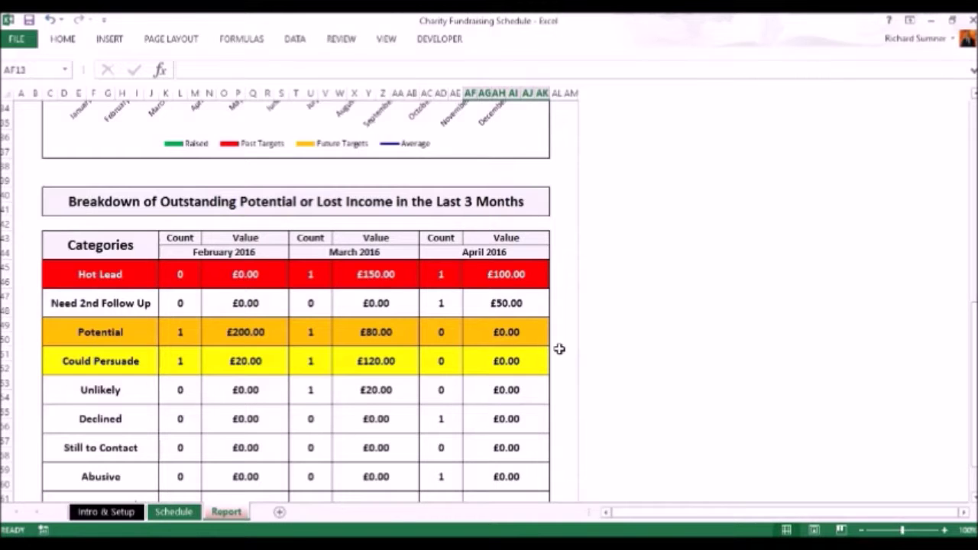
{"action": "scroll", "coordinate": [560, 348], "scroll_direction": "down", "scroll_amount": 1}
{"action": "scroll", "coordinate": [559, 349], "scroll_direction": "up", "scroll_amount": 7}
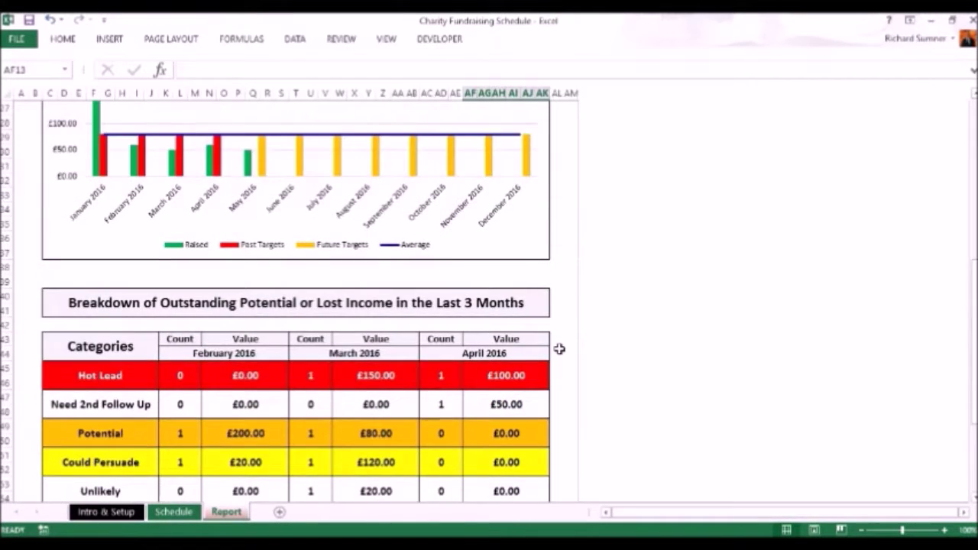
{"action": "scroll", "coordinate": [560, 348], "scroll_direction": "up", "scroll_amount": 5}
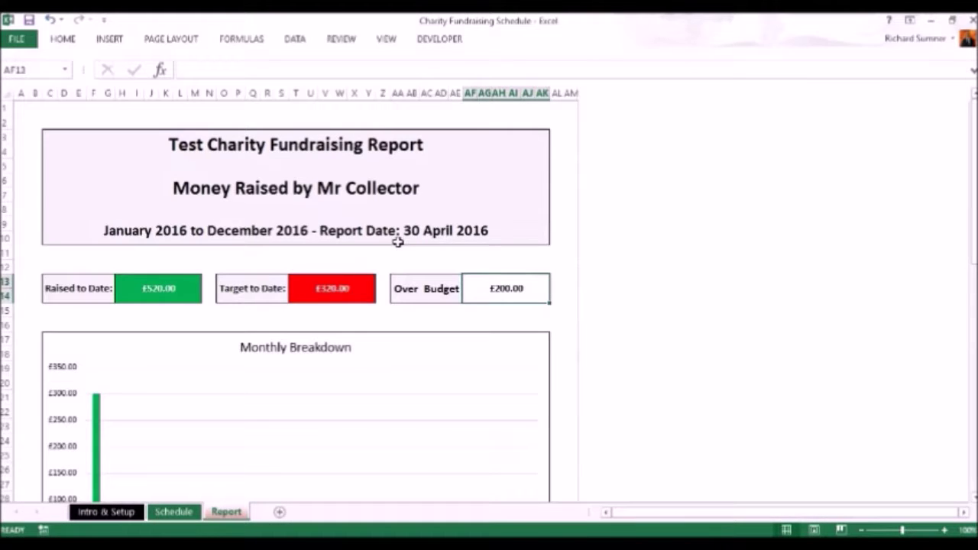
Review the contact dates, statuses, donation values and amounts over target on the Schedule sheet, returning to the first companies.
{"action": "left_click", "coordinate": [175, 512]}
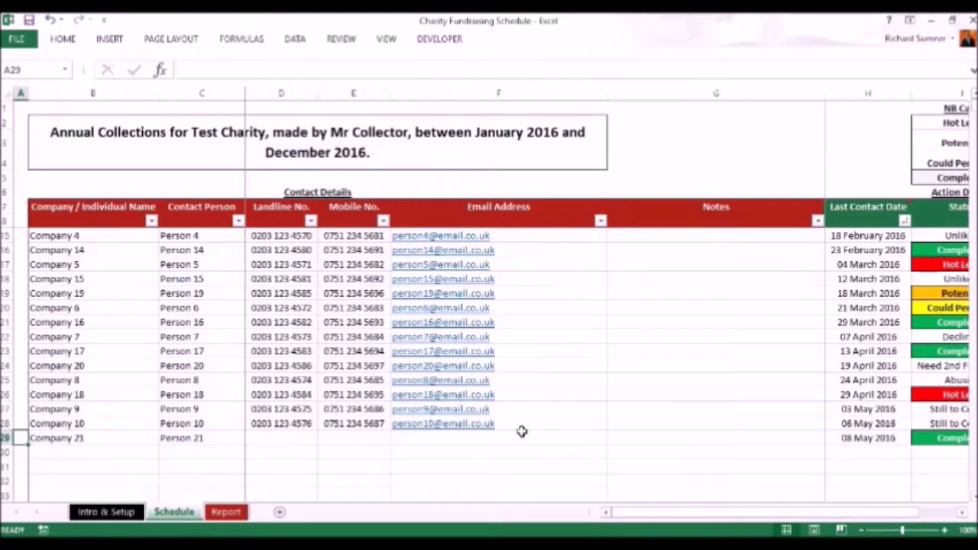
{"action": "left_click_drag", "start_coordinate": [656, 513], "coordinate": [677, 512]}
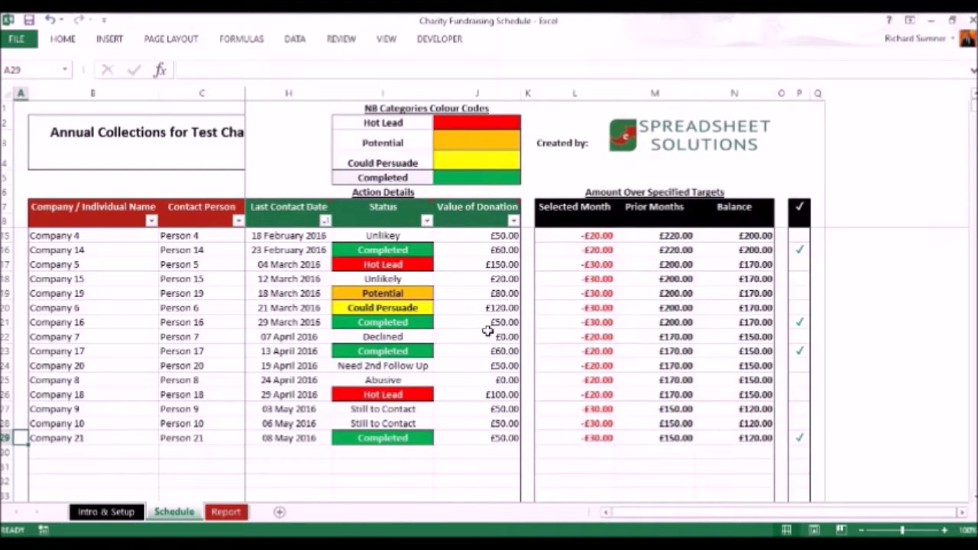
{"action": "left_click", "coordinate": [303, 236]}
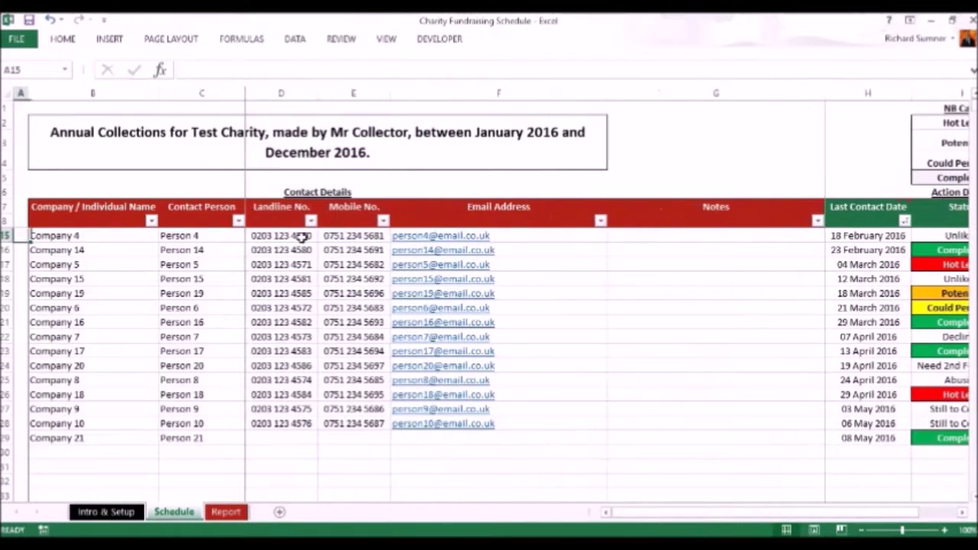
{"action": "left_click", "coordinate": [25, 348]}
{"action": "scroll", "coordinate": [24, 348], "scroll_direction": "up", "scroll_amount": 2}
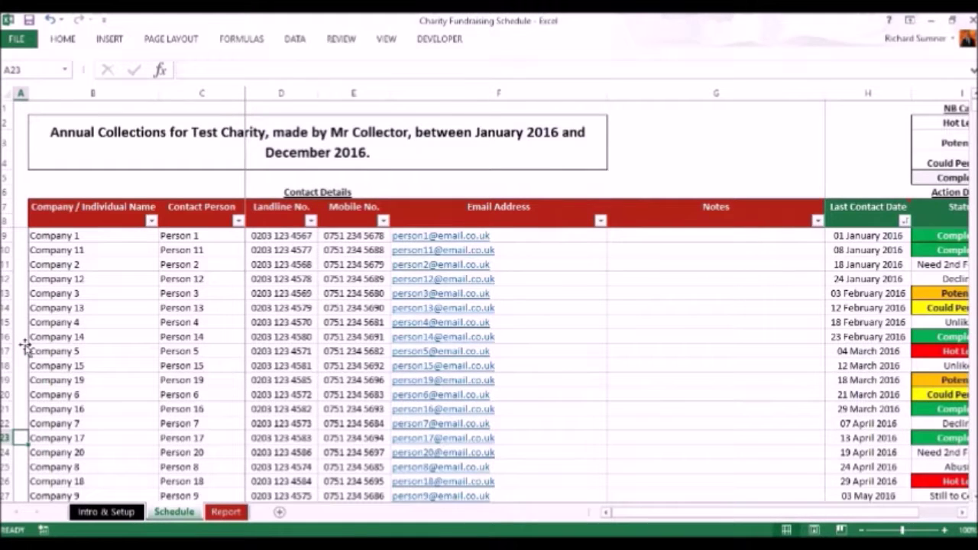
Set the Currency Symbol to $ in the setup details of the Intro & Setup sheet.
{"action": "left_click", "coordinate": [128, 511]}
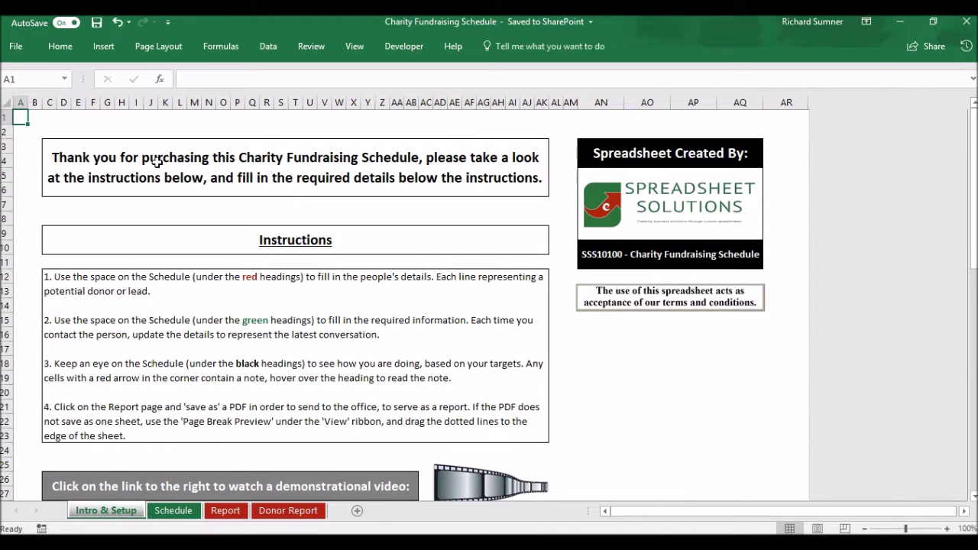
{"action": "scroll", "coordinate": [155, 161], "scroll_direction": "down", "scroll_amount": 2}
{"action": "scroll", "coordinate": [155, 161], "scroll_direction": "up", "scroll_amount": 2}
{"action": "scroll", "coordinate": [157, 162], "scroll_direction": "down", "scroll_amount": 3}
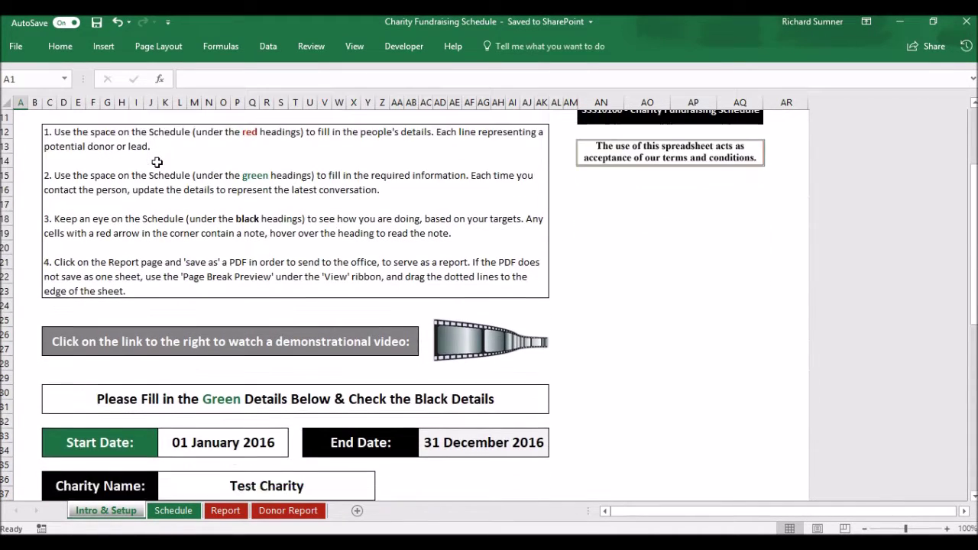
{"action": "scroll", "coordinate": [156, 162], "scroll_direction": "down", "scroll_amount": 5}
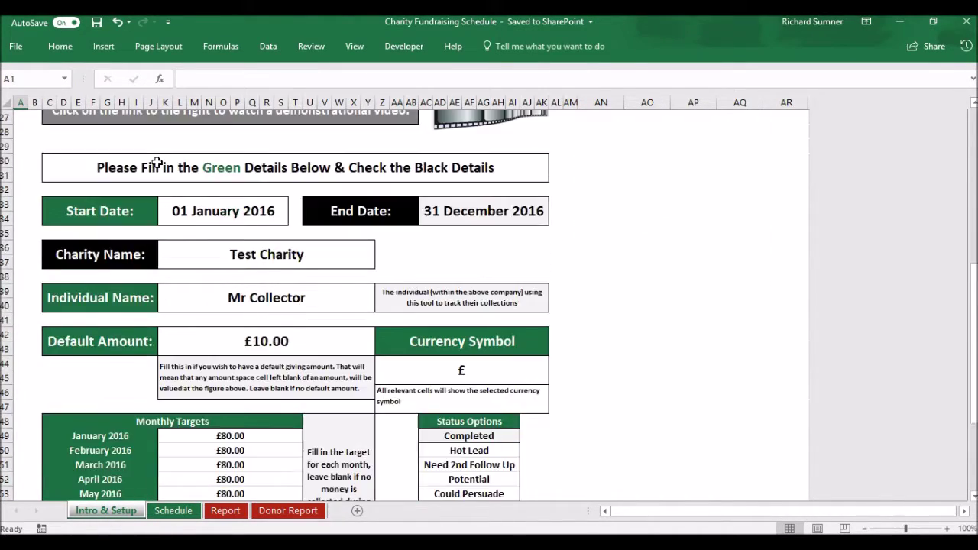
{"action": "left_click", "coordinate": [480, 370]}
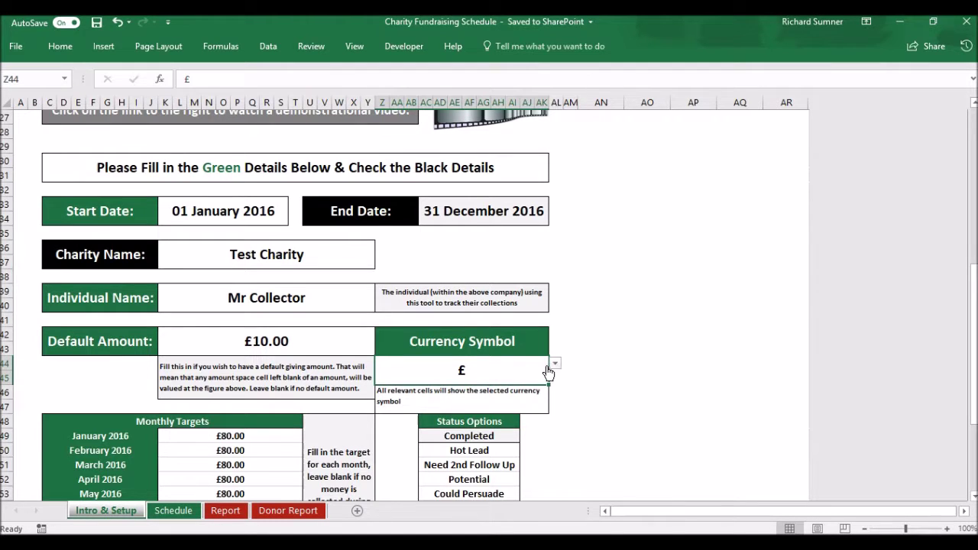
{"action": "left_click", "coordinate": [556, 365]}
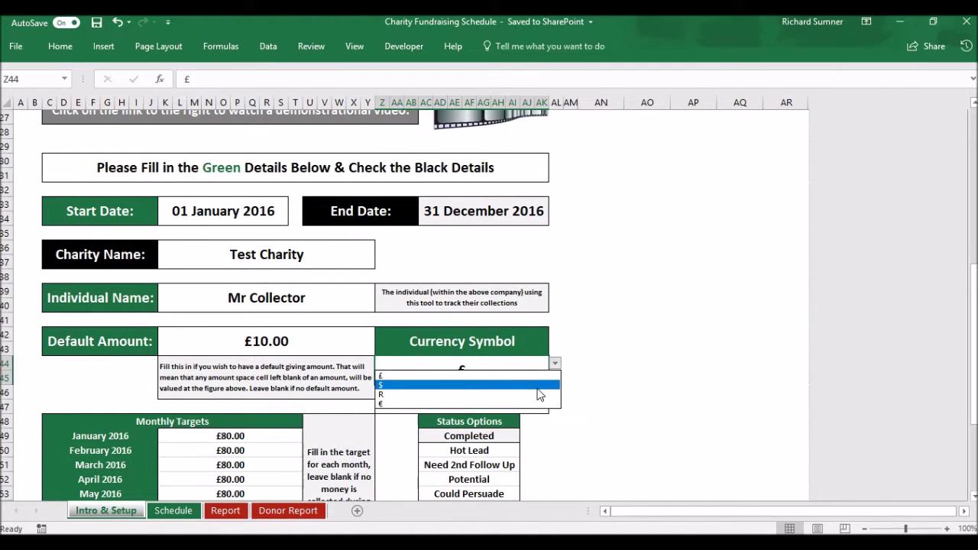
{"action": "left_click", "coordinate": [540, 384]}
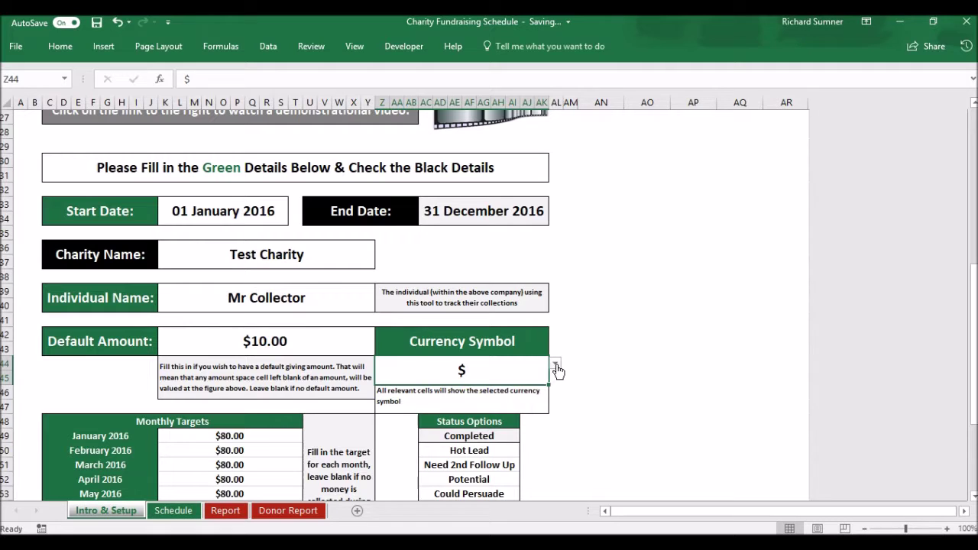
Set the Currency Symbol back to £ and return to the start of the Intro & Setup sheet.
{"action": "left_click", "coordinate": [555, 365]}
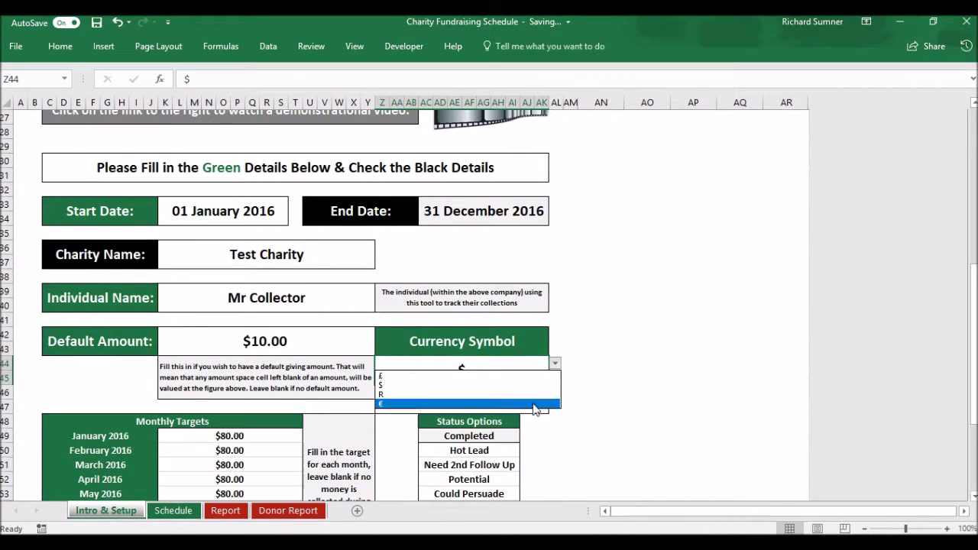
{"action": "left_click", "coordinate": [536, 377]}
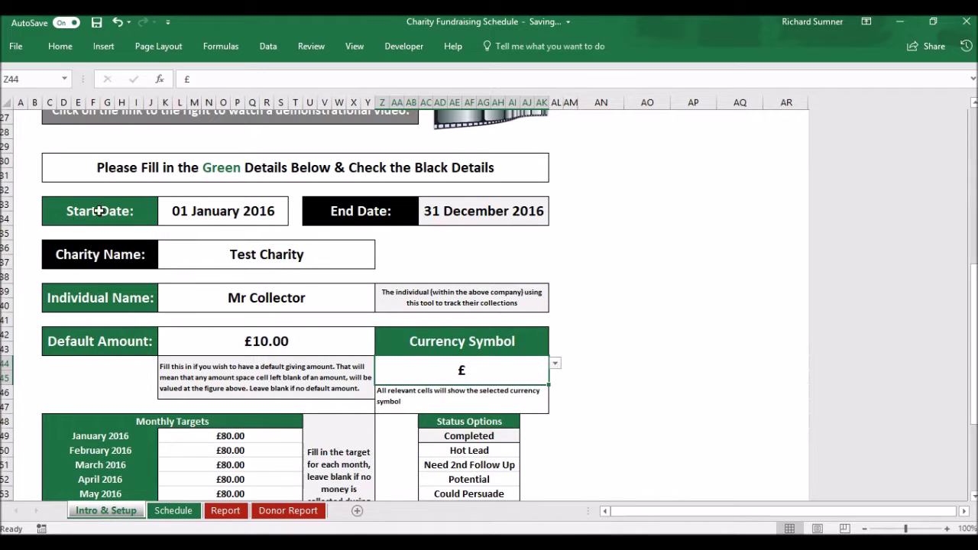
{"action": "left_click", "coordinate": [30, 230]}
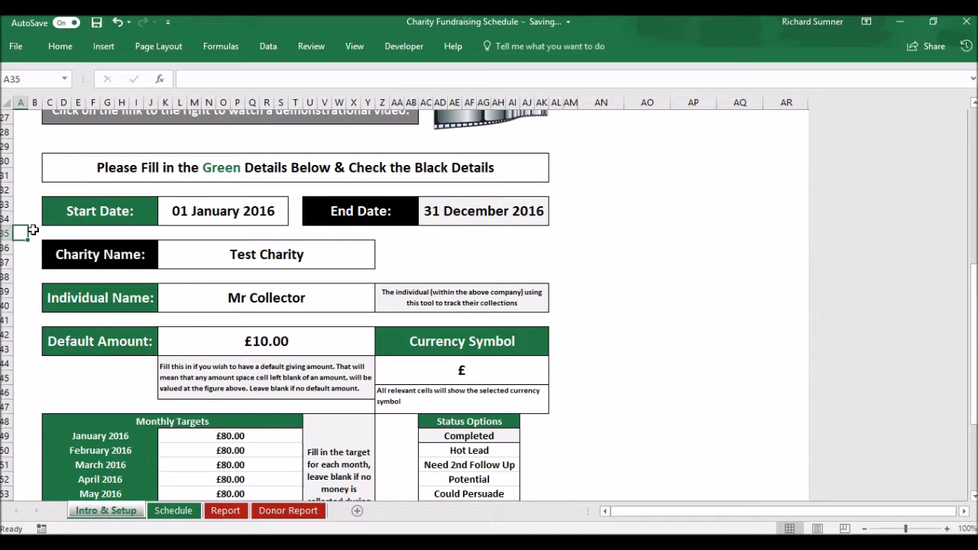
{"action": "key", "text": "ctrl+Home"}
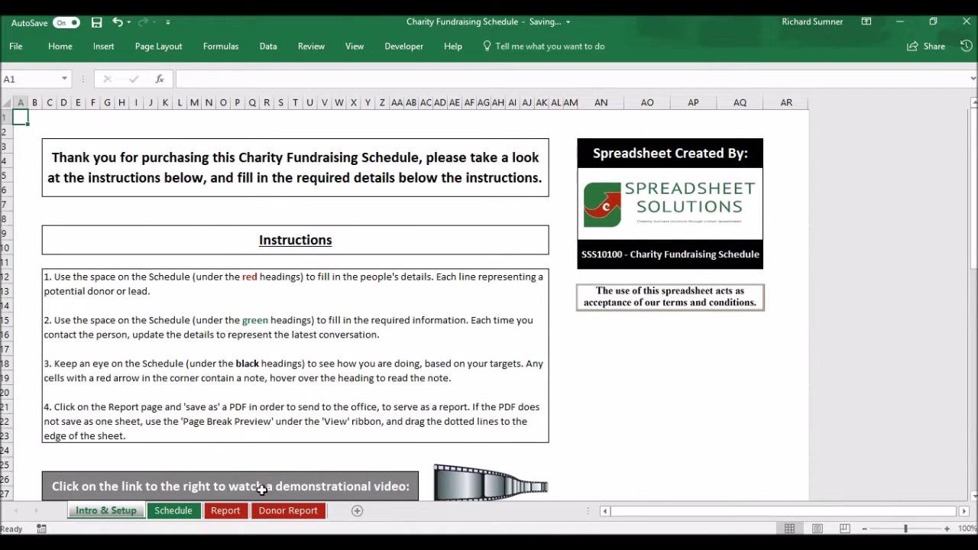
Open the Donor Report sheet and choose Company 1 as the donor name.
{"action": "left_click", "coordinate": [272, 513]}
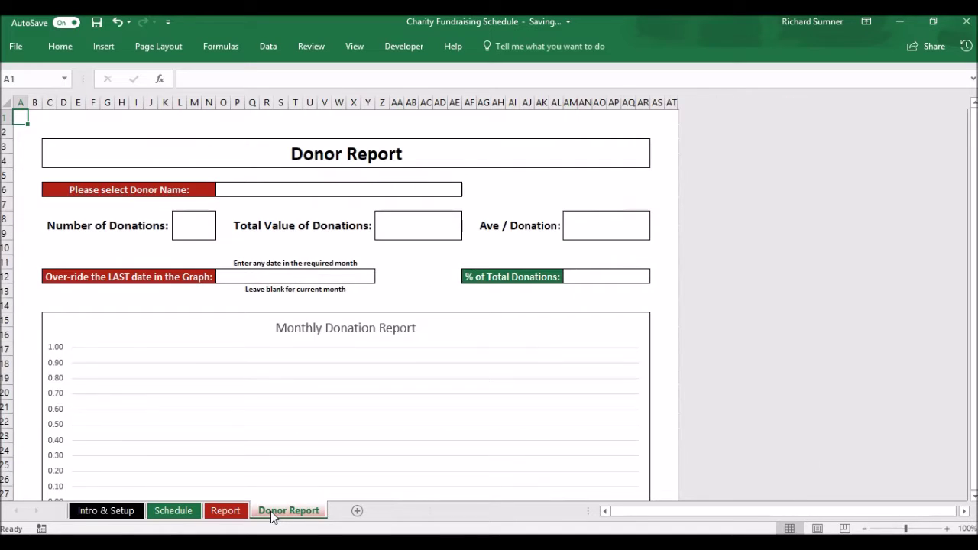
{"action": "left_click", "coordinate": [377, 191]}
{"action": "left_click", "coordinate": [469, 190]}
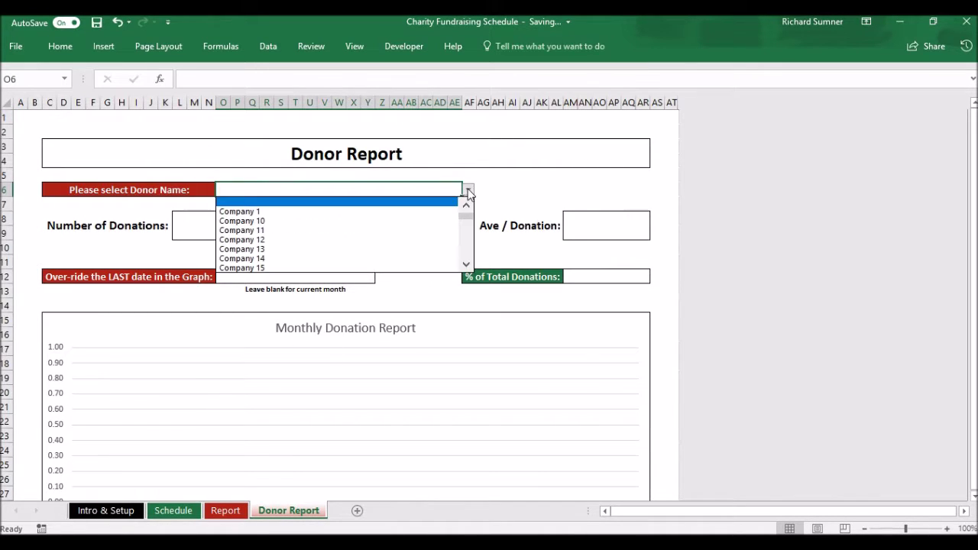
{"action": "left_click", "coordinate": [469, 266]}
{"action": "left_click", "coordinate": [469, 266]}
{"action": "left_click", "coordinate": [468, 204]}
{"action": "left_click", "coordinate": [469, 205]}
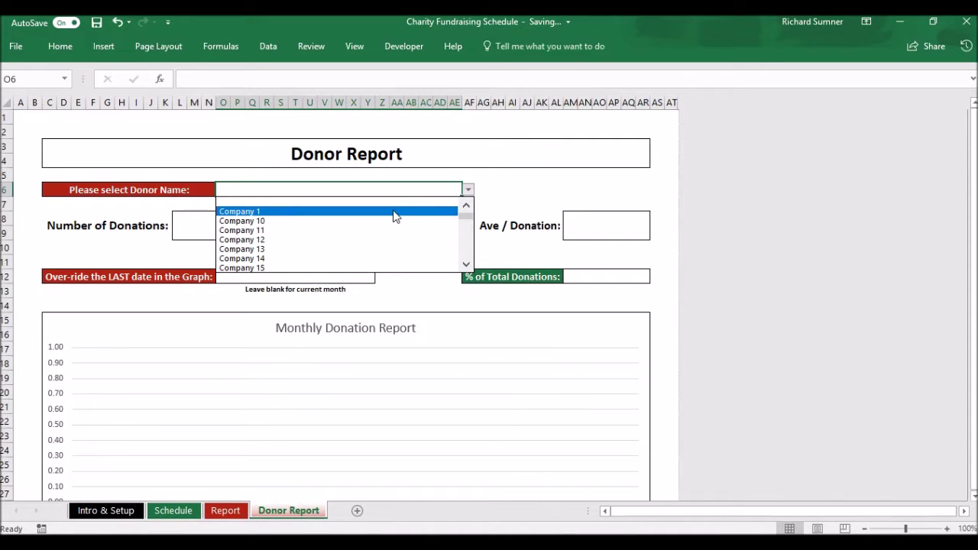
{"action": "left_click", "coordinate": [395, 217]}
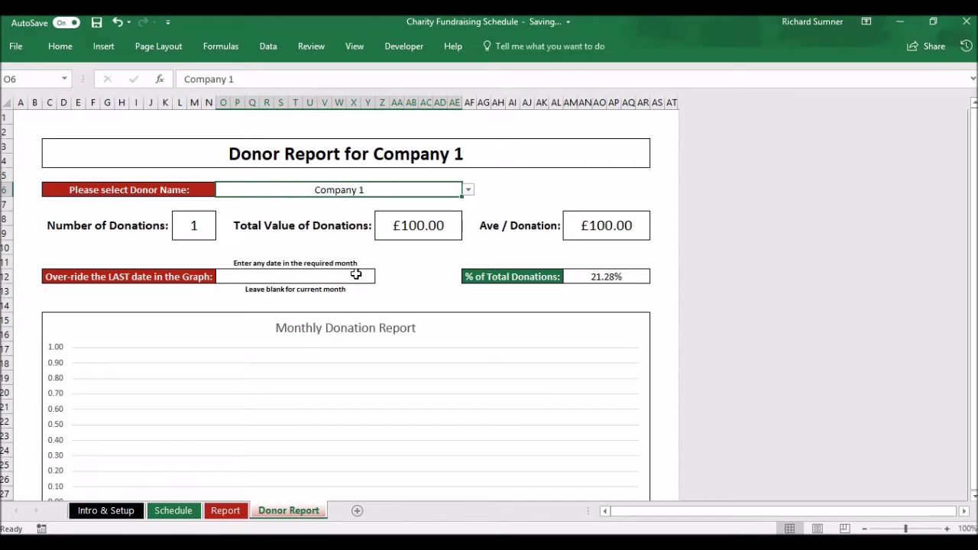
Override the last date in the Monthly Donation Report graph with 1 July 2016.
{"action": "scroll", "coordinate": [392, 303], "scroll_direction": "down", "scroll_amount": 2}
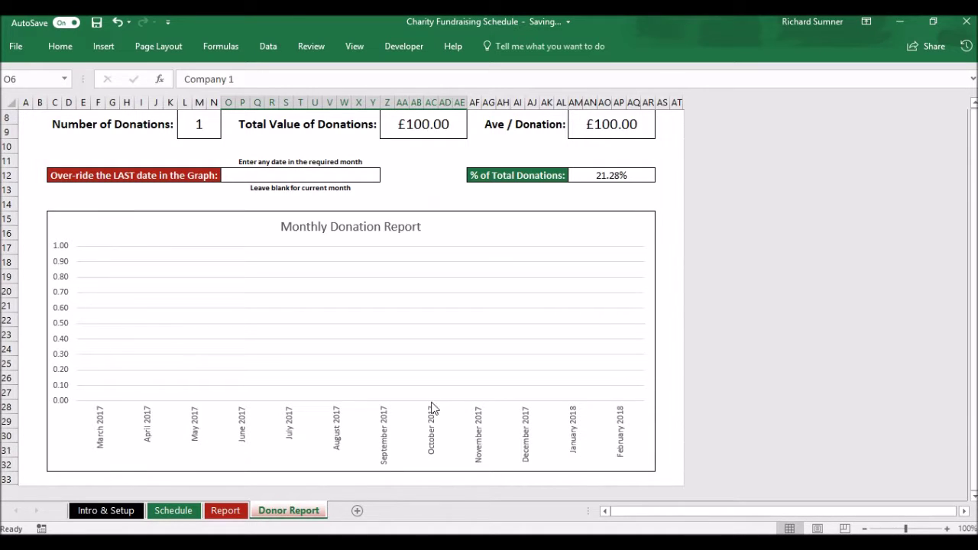
{"action": "left_click", "coordinate": [346, 178]}
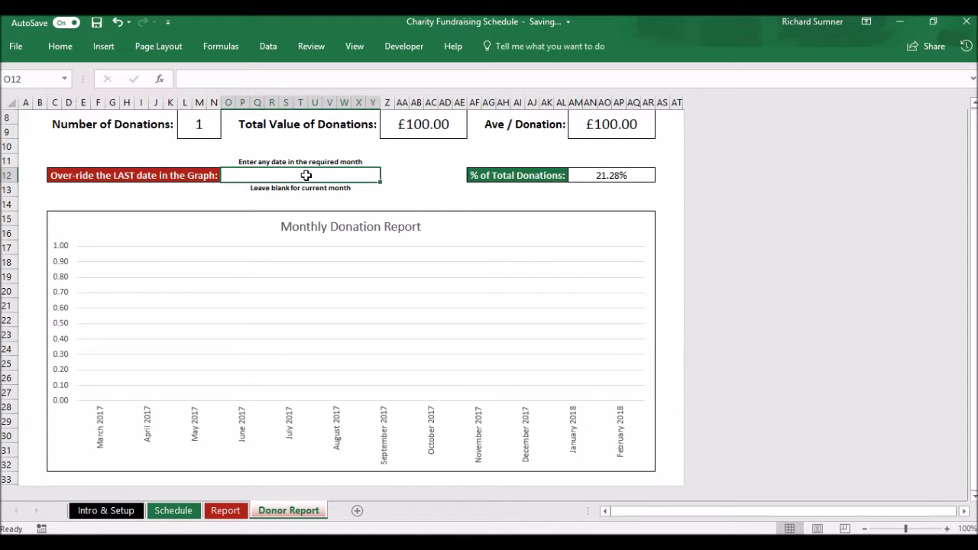
{"action": "type", "text": "1 jul"}
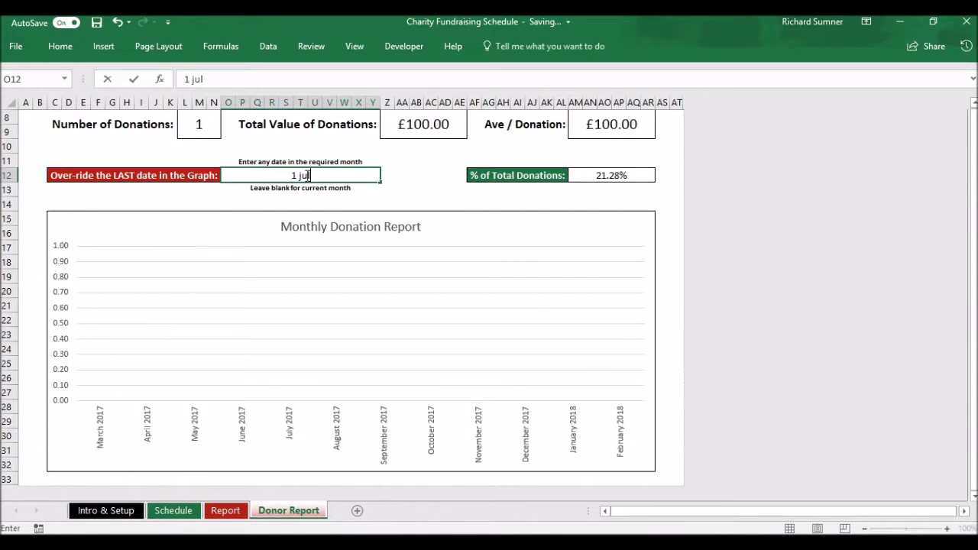
{"action": "type", "text": " 2016"}
{"action": "key", "text": "Return"}
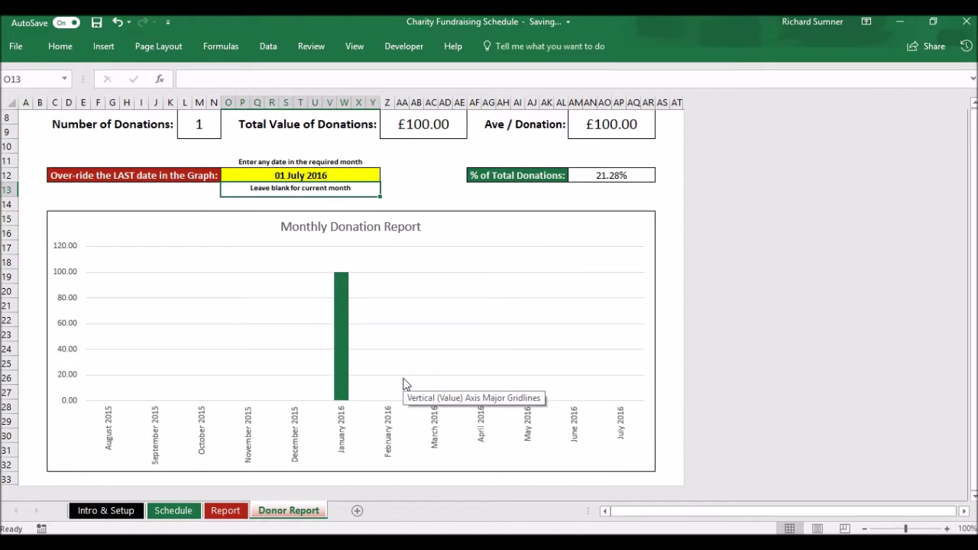
Clear the graph's last-date override and return to the start of the Donor Report sheet.
{"action": "left_click", "coordinate": [338, 176]}
{"action": "key", "text": "Delete"}
{"action": "key", "text": "Return"}
{"action": "key", "text": "Home"}
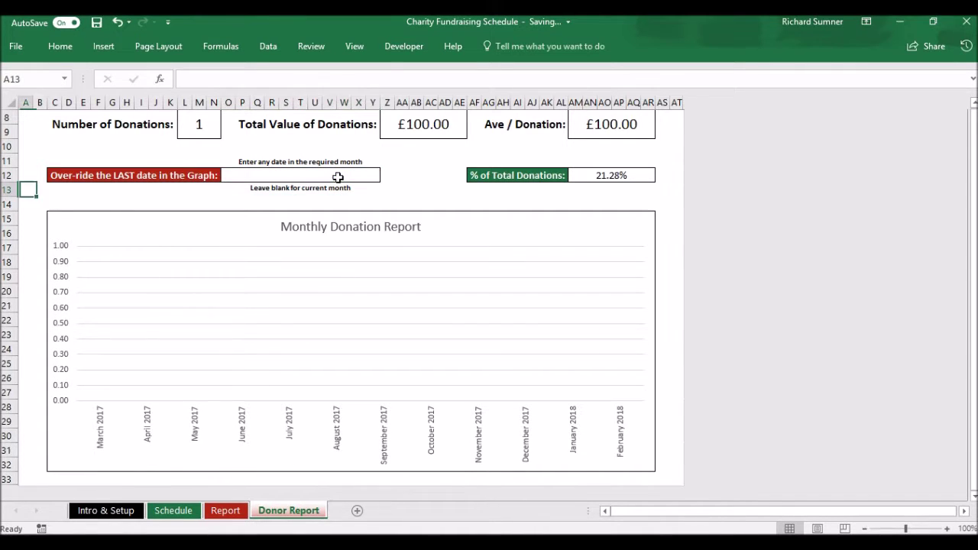
{"action": "key", "text": "ctrl+Home"}
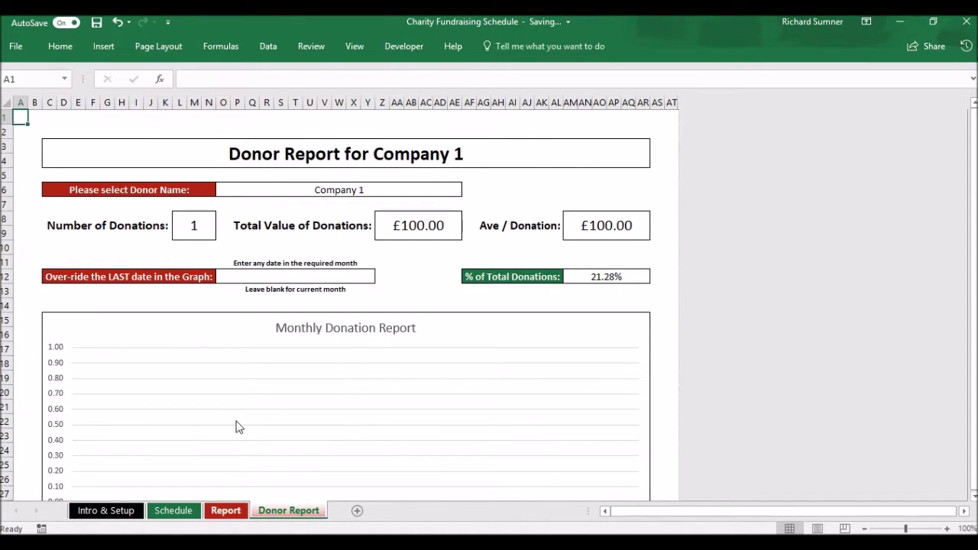
Clear the donor name on the Donor Report sheet and return to the Intro & Setup sheet by way of the Schedule sheet.
{"action": "left_click", "coordinate": [359, 191]}
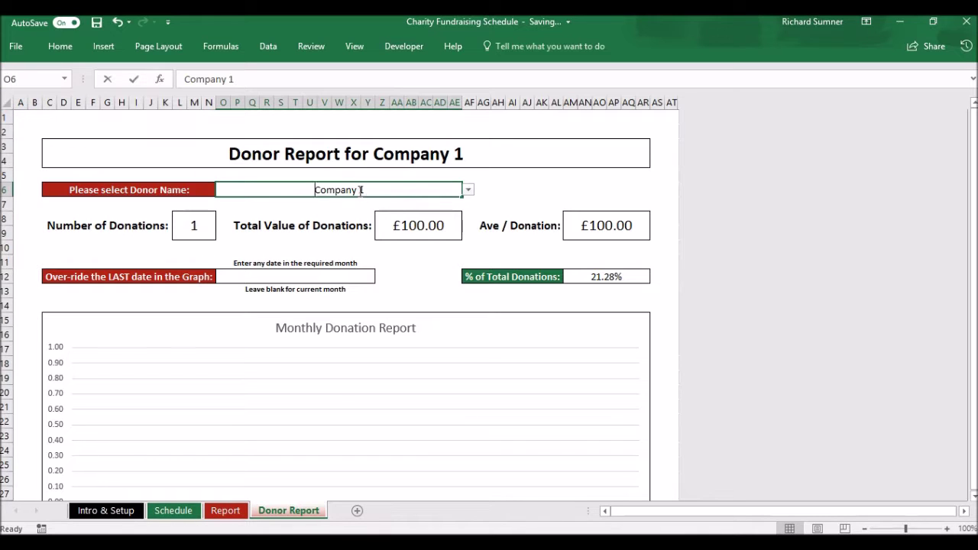
{"action": "key", "text": "Delete"}
{"action": "key", "text": "Return"}
{"action": "key", "text": "Up"}
{"action": "key", "text": "ctrl+Up"}
{"action": "key", "text": "Home"}
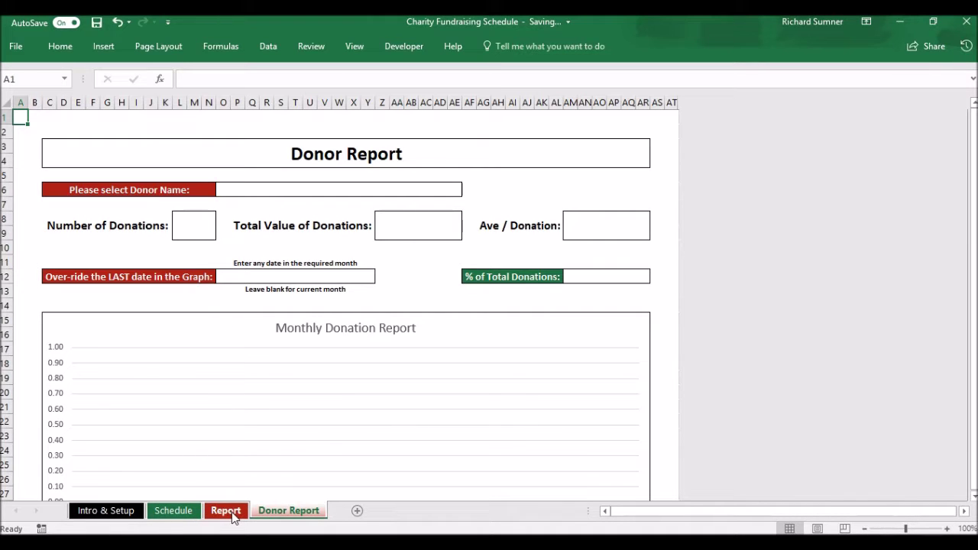
{"action": "left_click", "coordinate": [182, 512]}
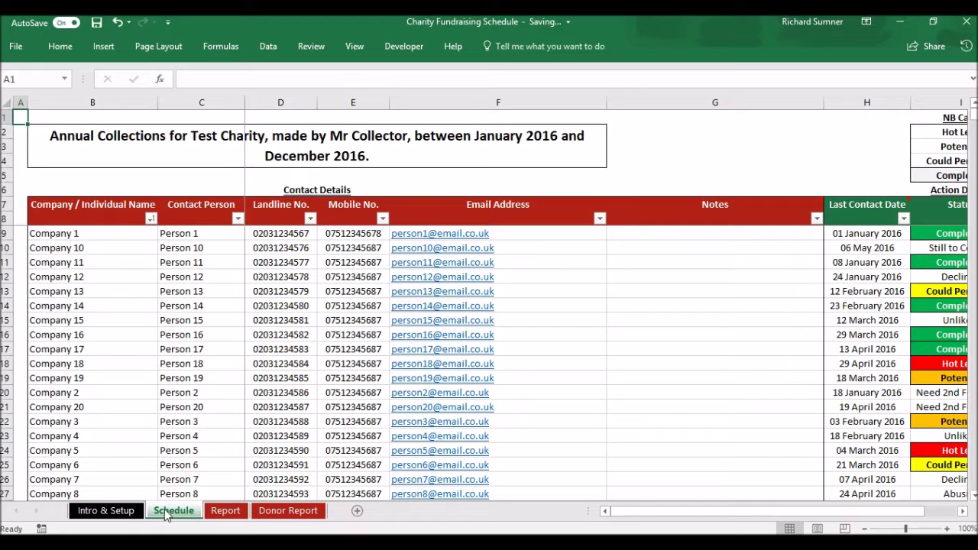
{"action": "left_click", "coordinate": [107, 510]}
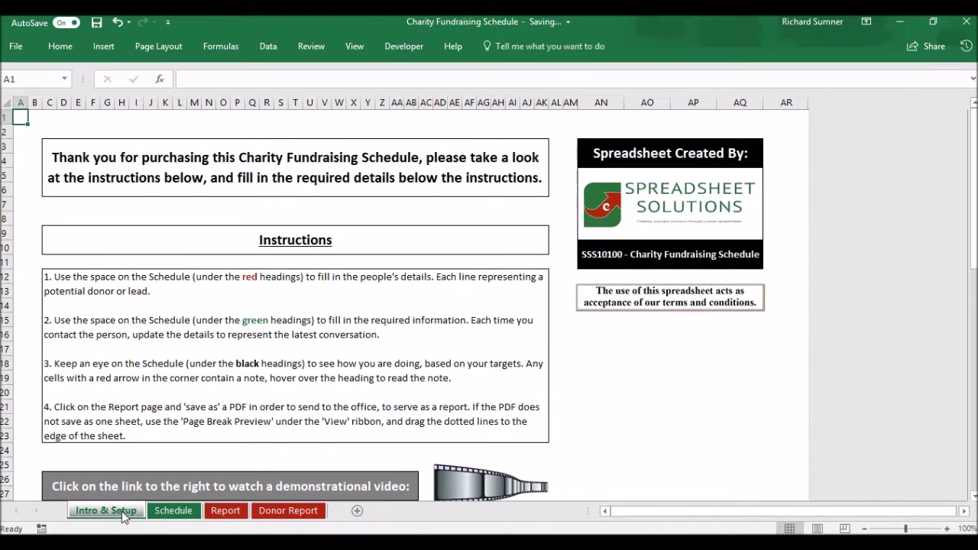